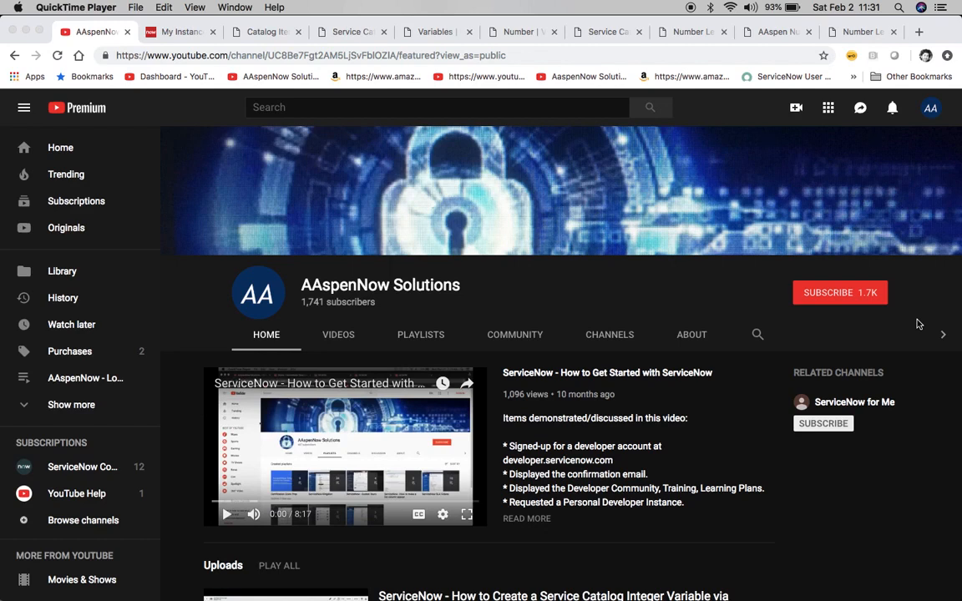
View the Catalog Items list and review the Service Category Request record producer down to its variables list.
click(264, 35)
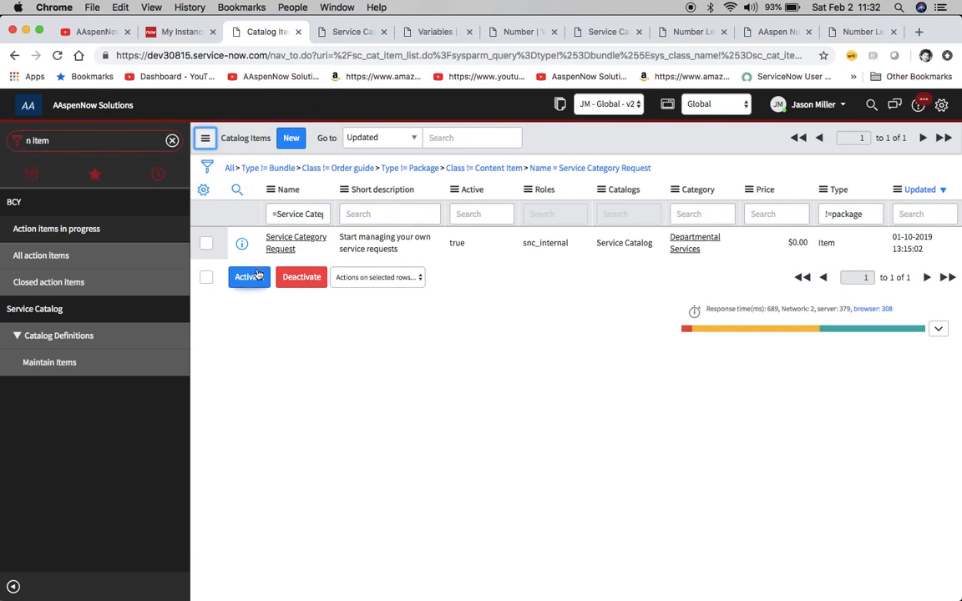
click(339, 35)
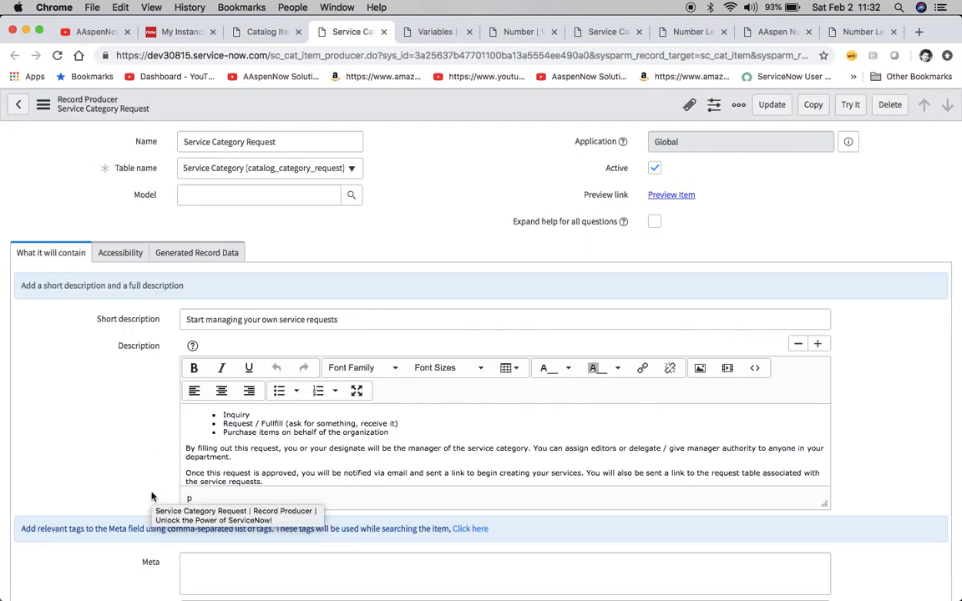
scroll(151, 497, down, 10)
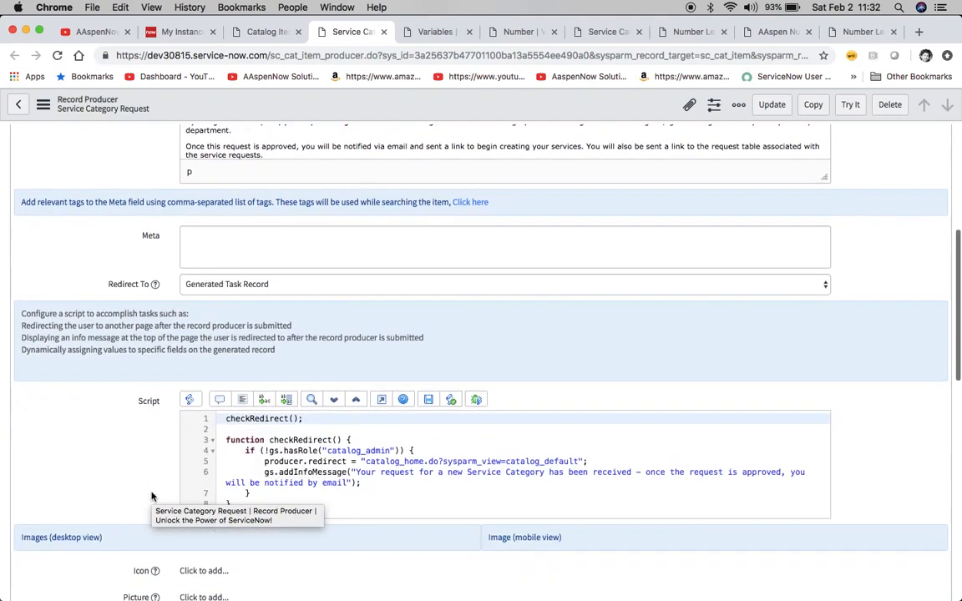
scroll(151, 497, down, 10)
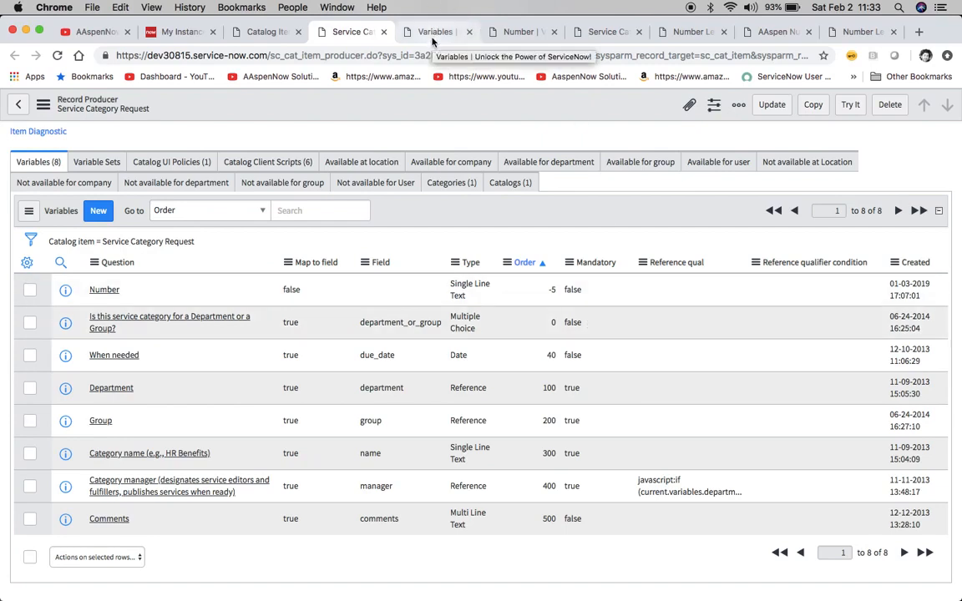
Show the new-window options for the record producer's catalog item filter, and switch to the separate Variables list.
click(432, 39)
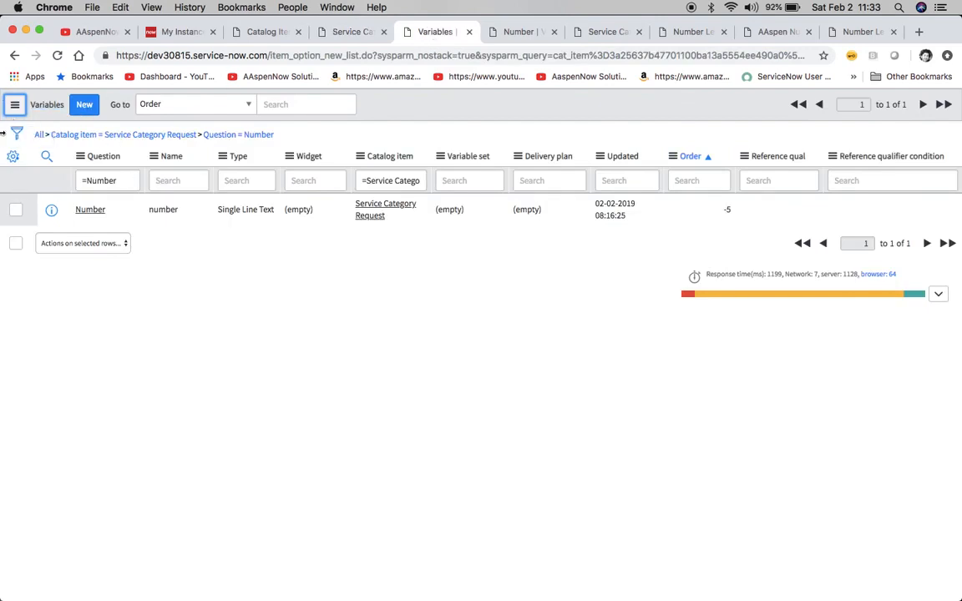
click(341, 33)
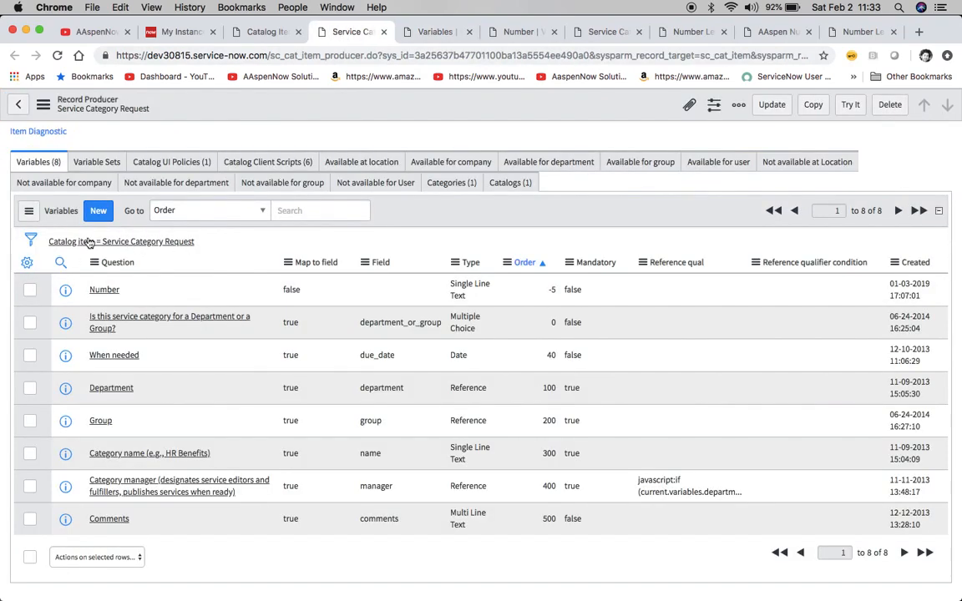
right_click(119, 242)
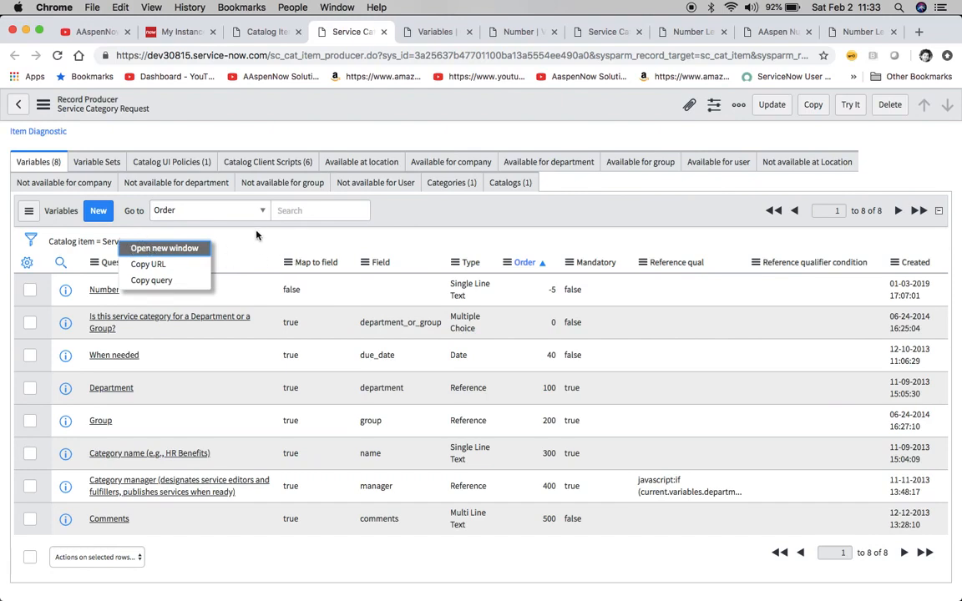
click(413, 31)
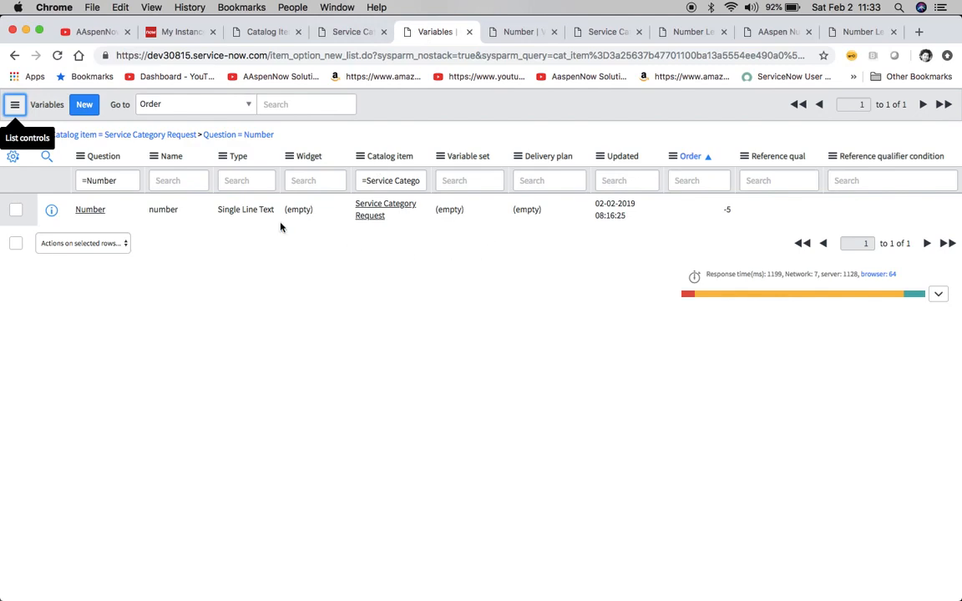
Examine the columns available for personalizing the Variables list, and cancel without changing the selection.
click(15, 158)
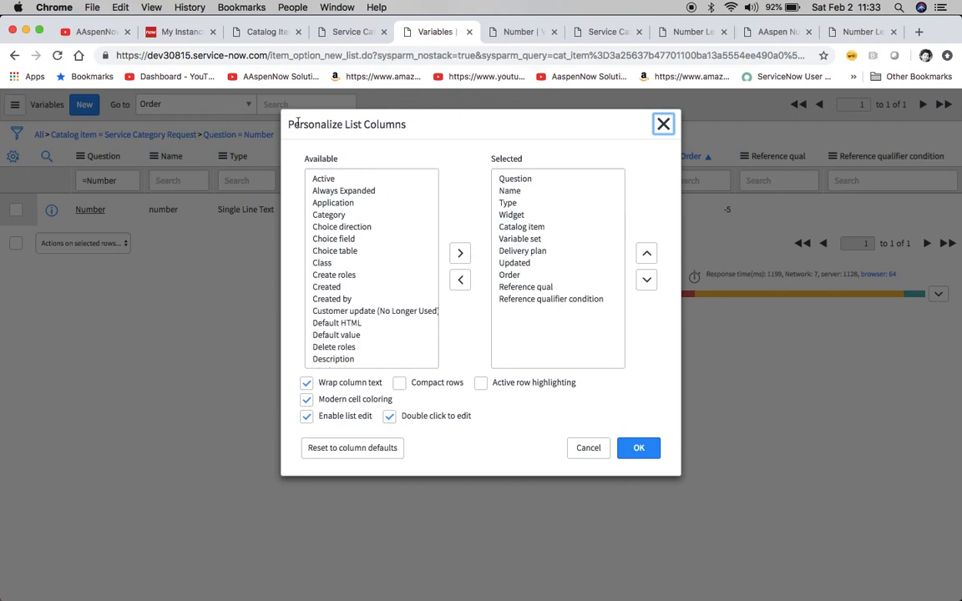
scroll(395, 311, down, 10)
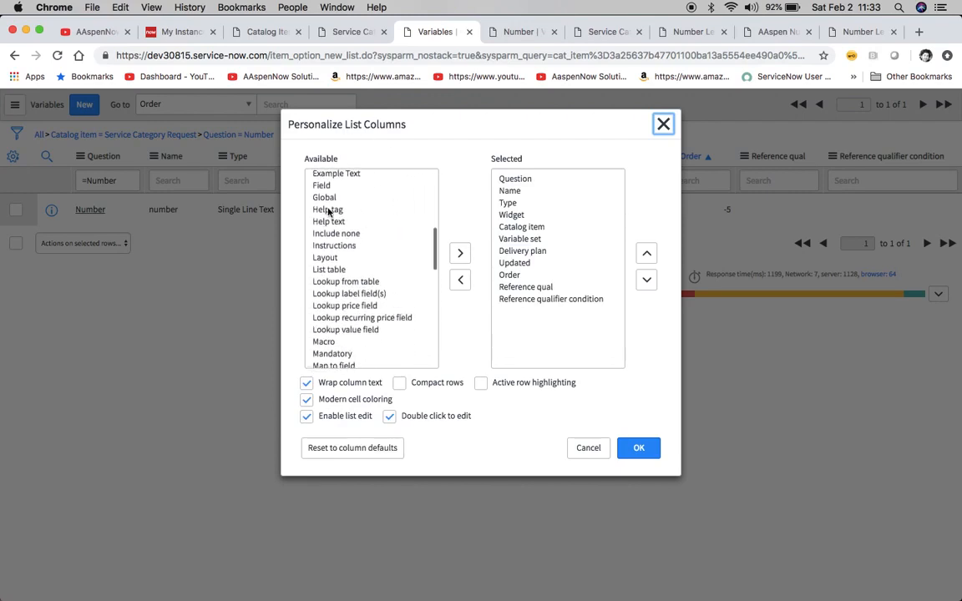
scroll(343, 272, down, 2)
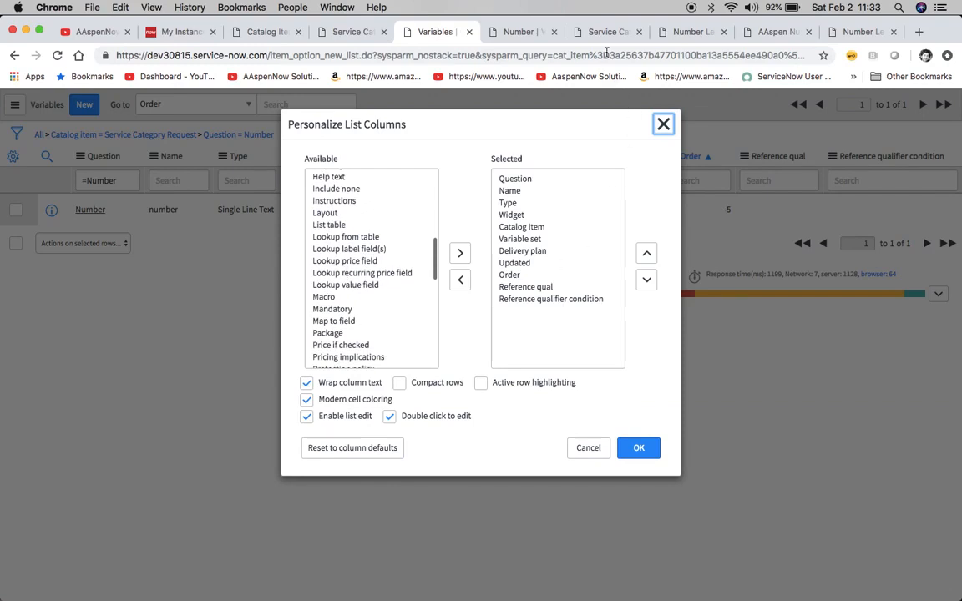
scroll(393, 305, down, 3)
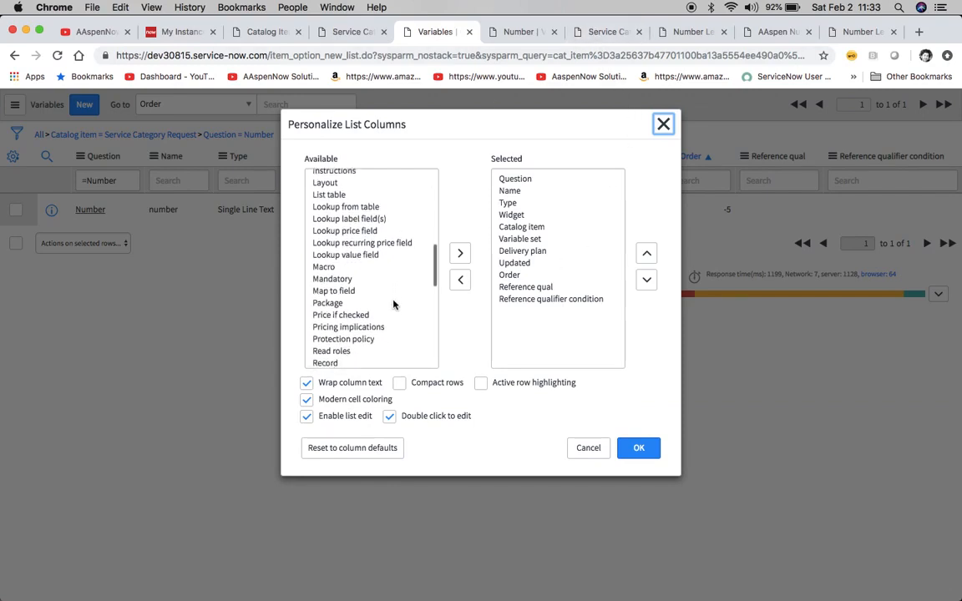
scroll(393, 305, up, 5)
scroll(394, 305, up, 2)
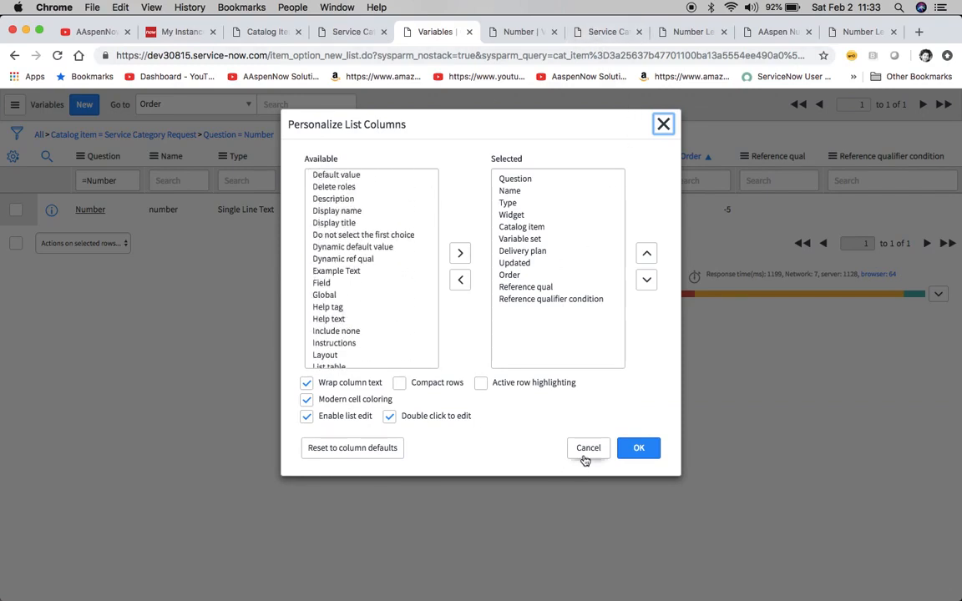
click(585, 449)
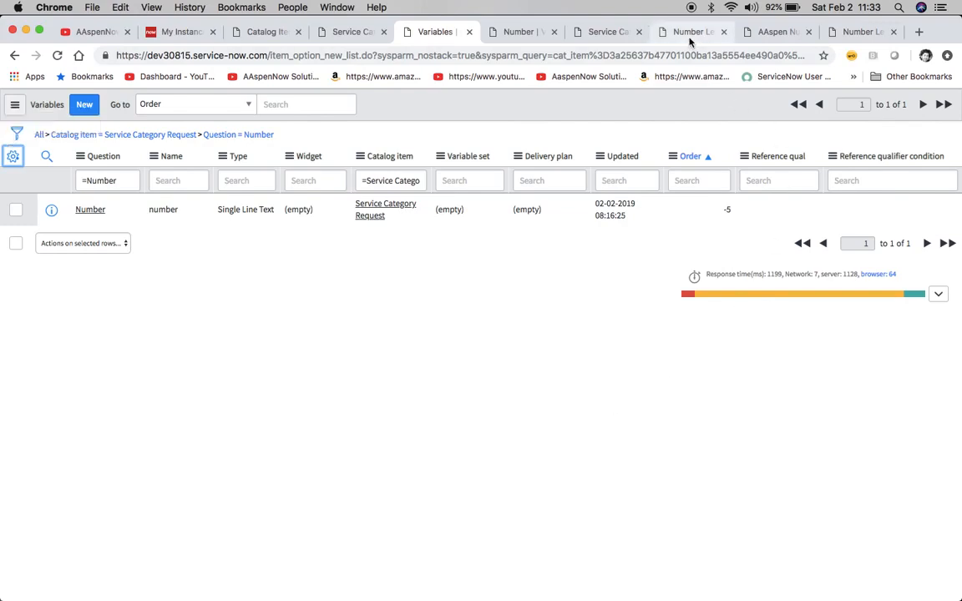
Compare the Max length setting in the AAspen Number dictionary entry with the AAspen Number field on the new incident form.
click(761, 37)
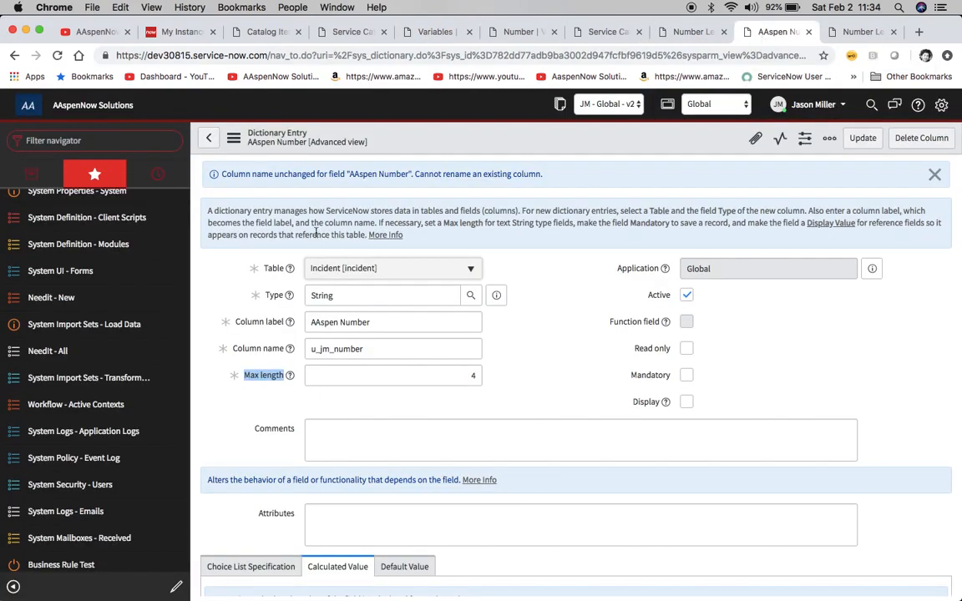
click(693, 34)
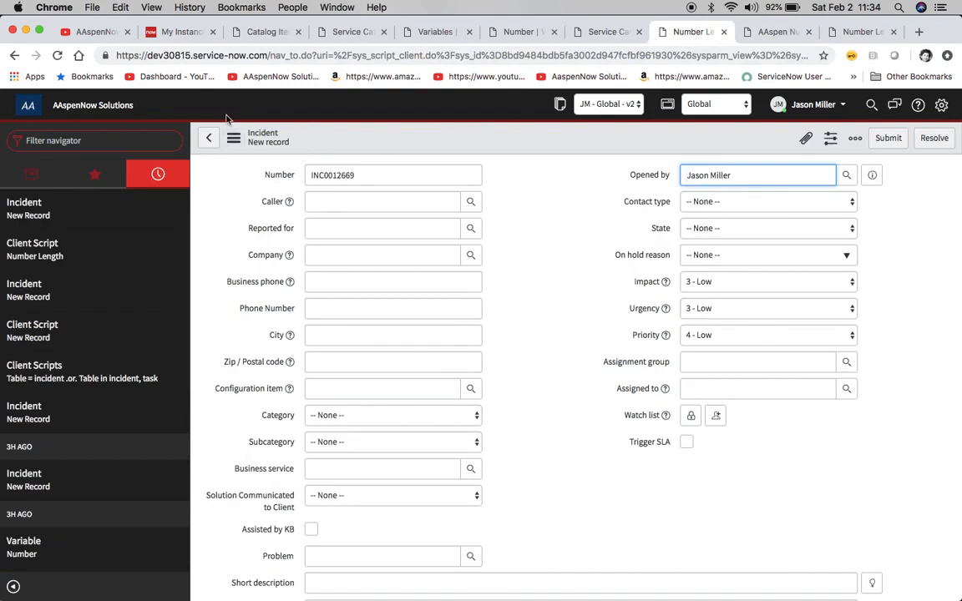
scroll(513, 421, down, 5)
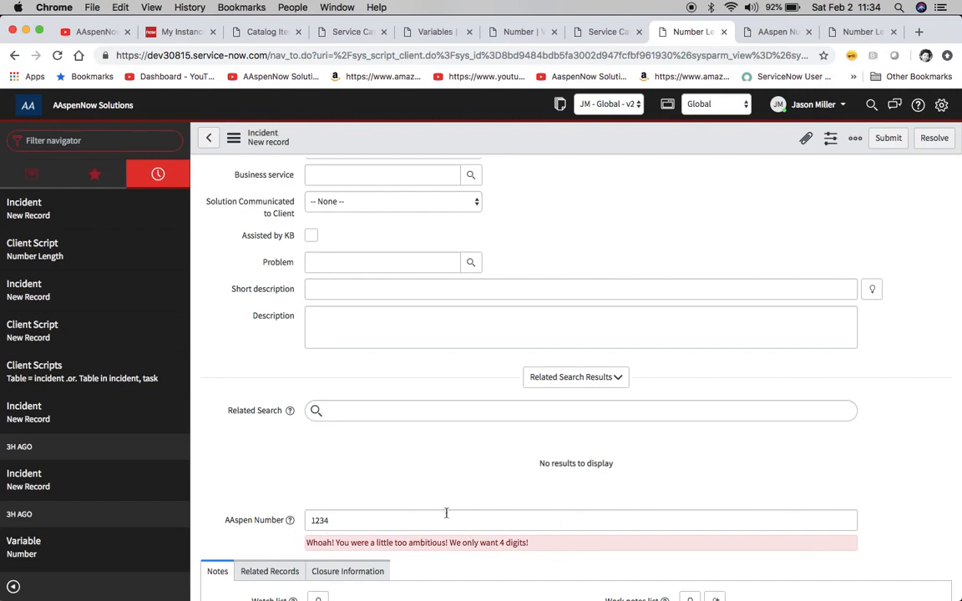
scroll(520, 468, up, 1)
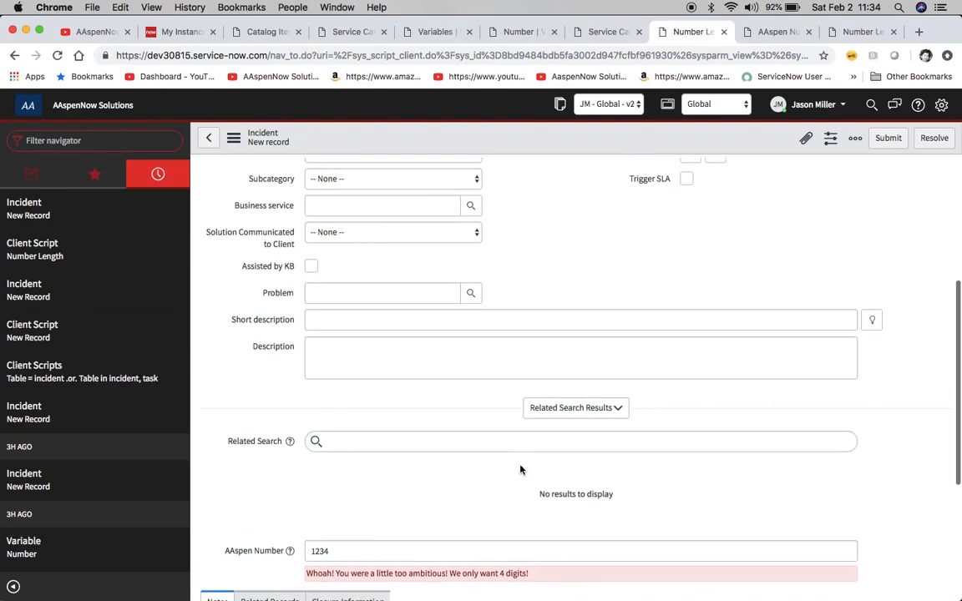
scroll(395, 533, up, 10)
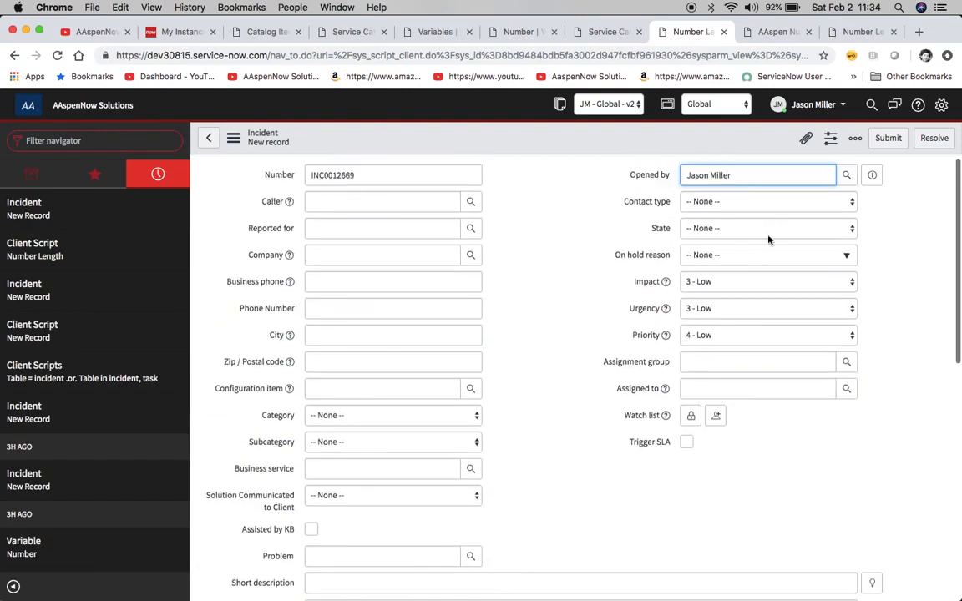
click(774, 34)
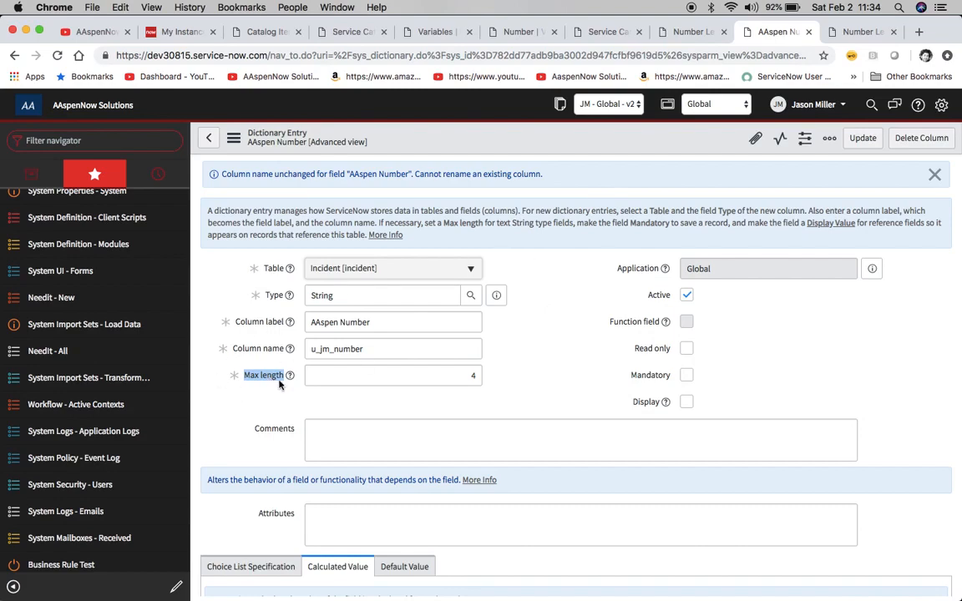
Reload the new incident form and return to it after checking the AAspen Number dictionary entry.
click(668, 34)
right_click(491, 130)
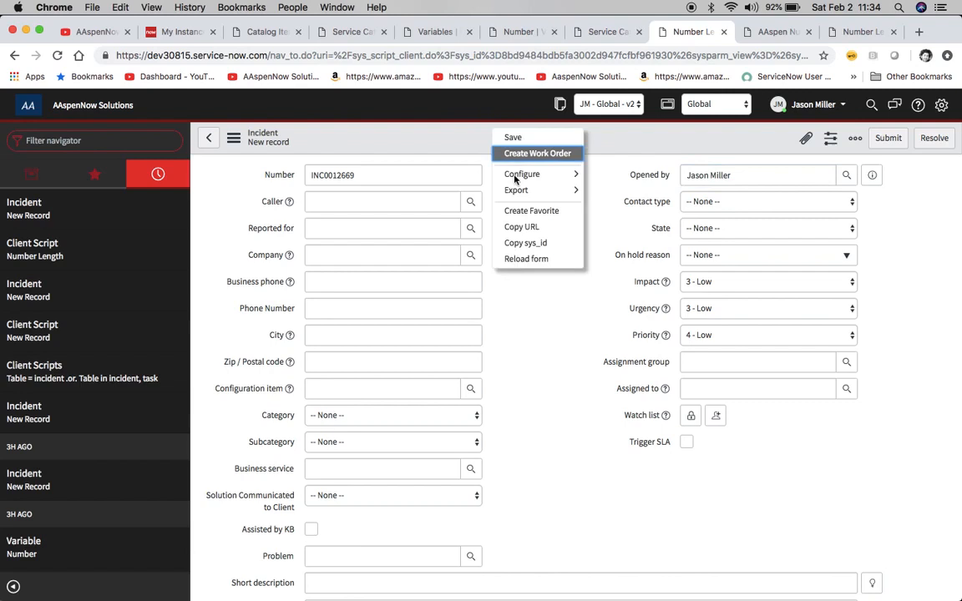
click(526, 259)
click(561, 220)
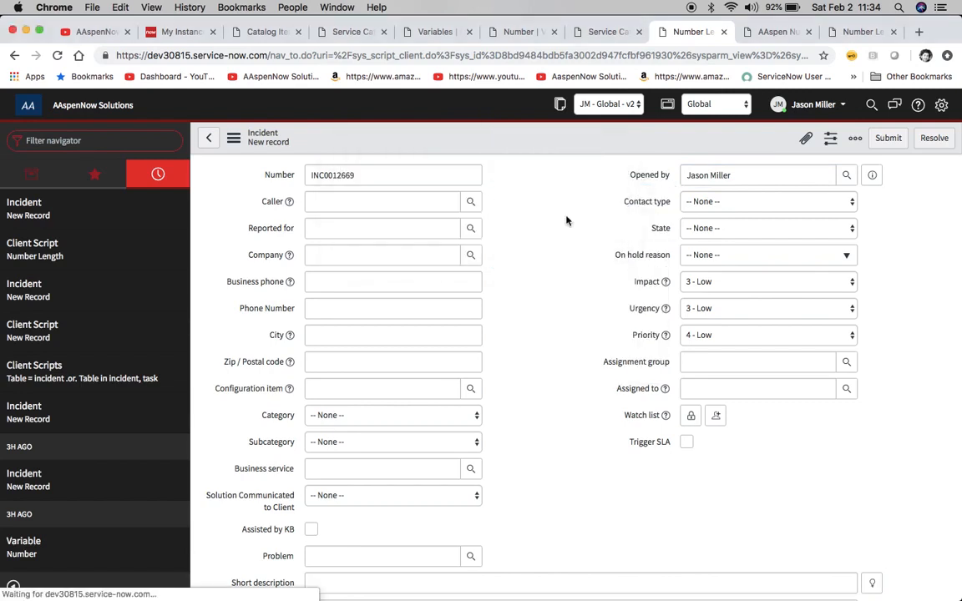
click(773, 33)
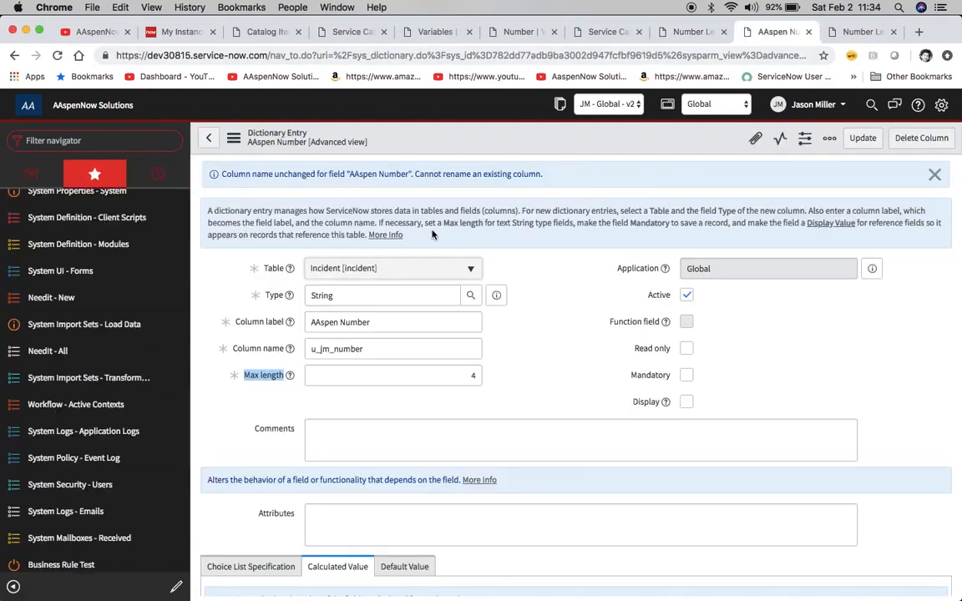
click(680, 34)
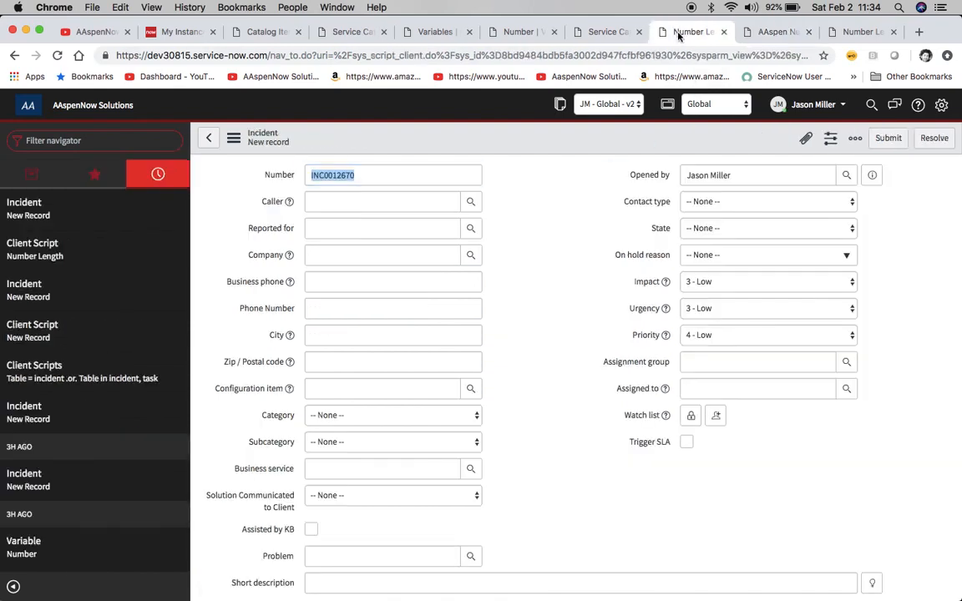
Test the incident form's AAspen Number field by entering 1234, and clear the field again.
scroll(467, 358, down, 10)
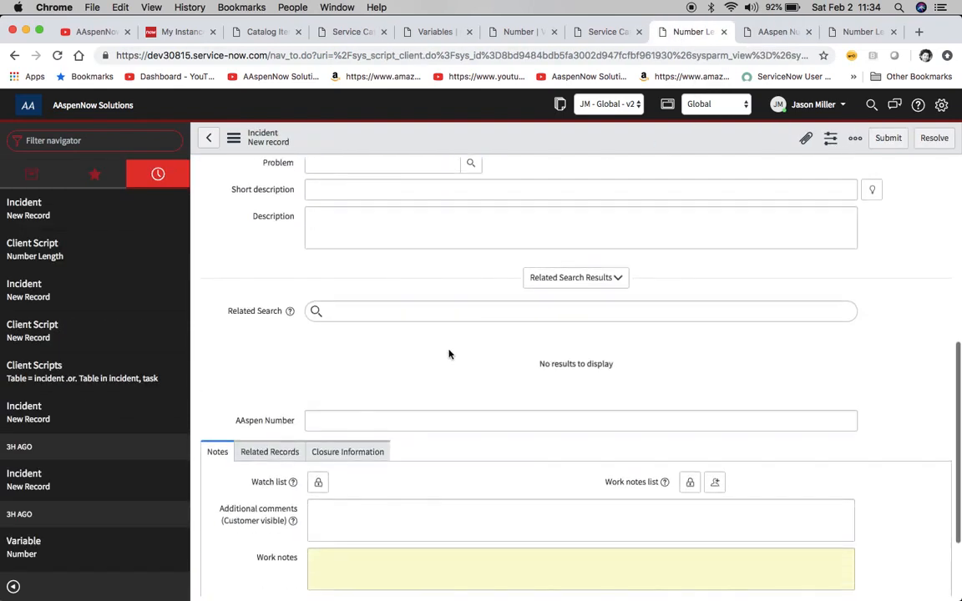
click(363, 421)
text(1234)
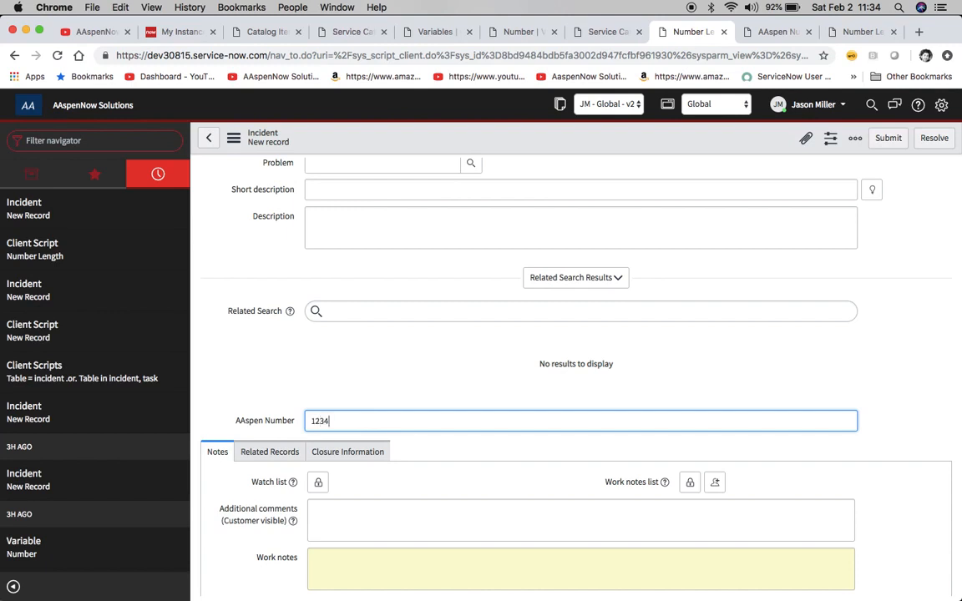
key(BackSpace)
key(BackSpace)
key(BackSpace)
key(BackSpace)
scroll(541, 284, up, 10)
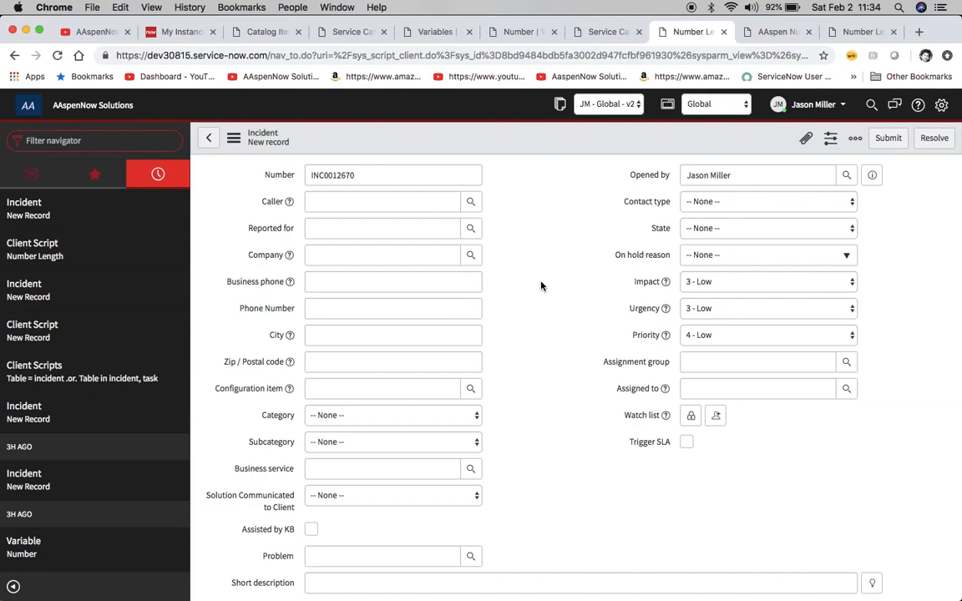
Review the Number variable's annotation, type specifications, default value, permission and availability settings.
click(518, 32)
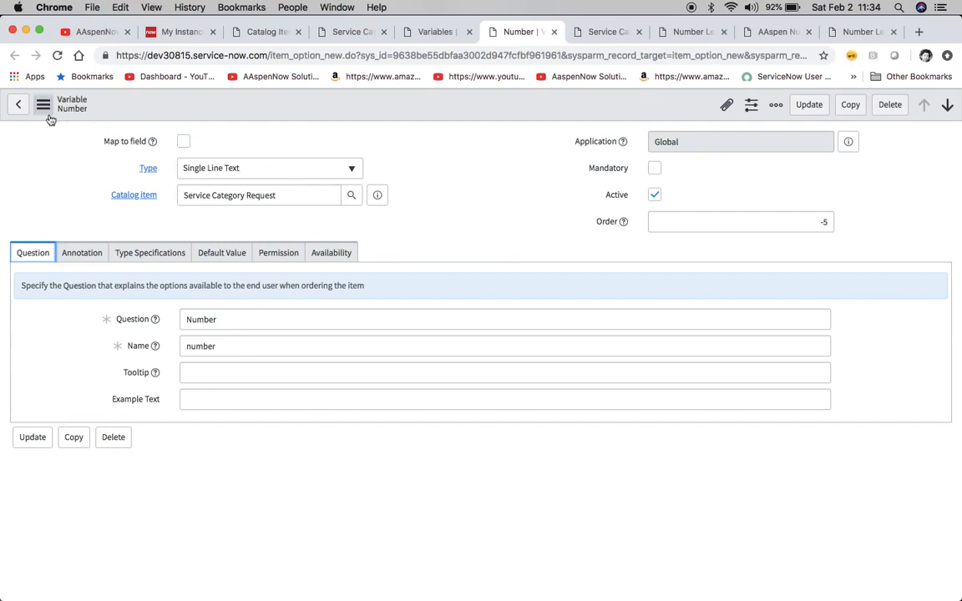
click(84, 252)
click(148, 252)
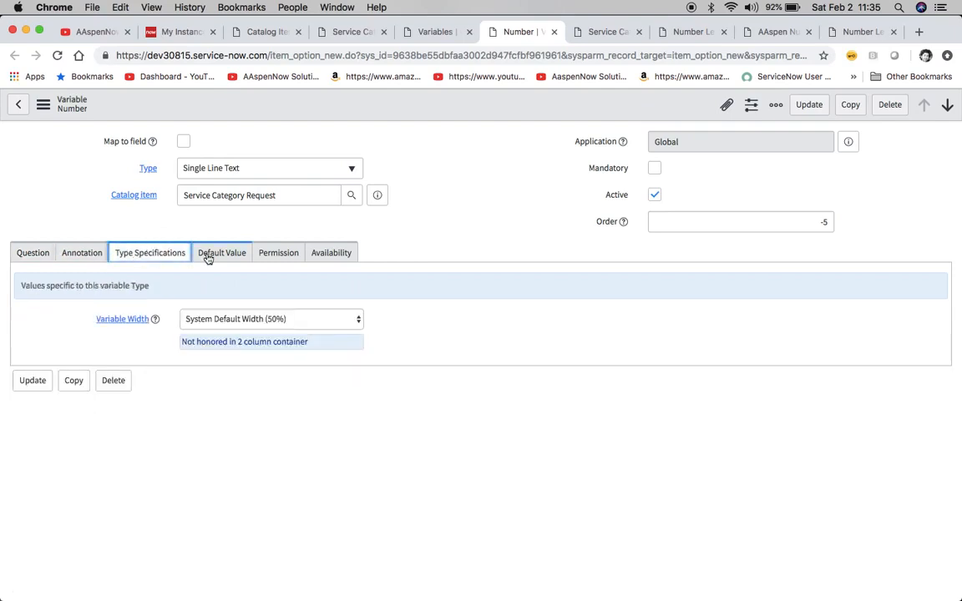
click(206, 254)
click(279, 257)
click(329, 261)
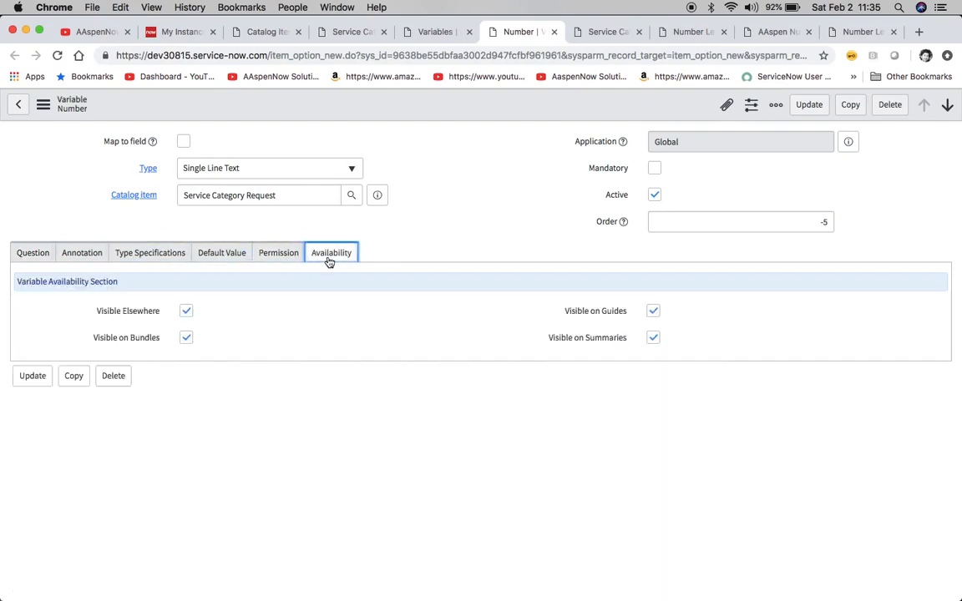
Enter 12345 in the Number field of the Service Category Request catalog form and leave the field to test its validation.
click(588, 34)
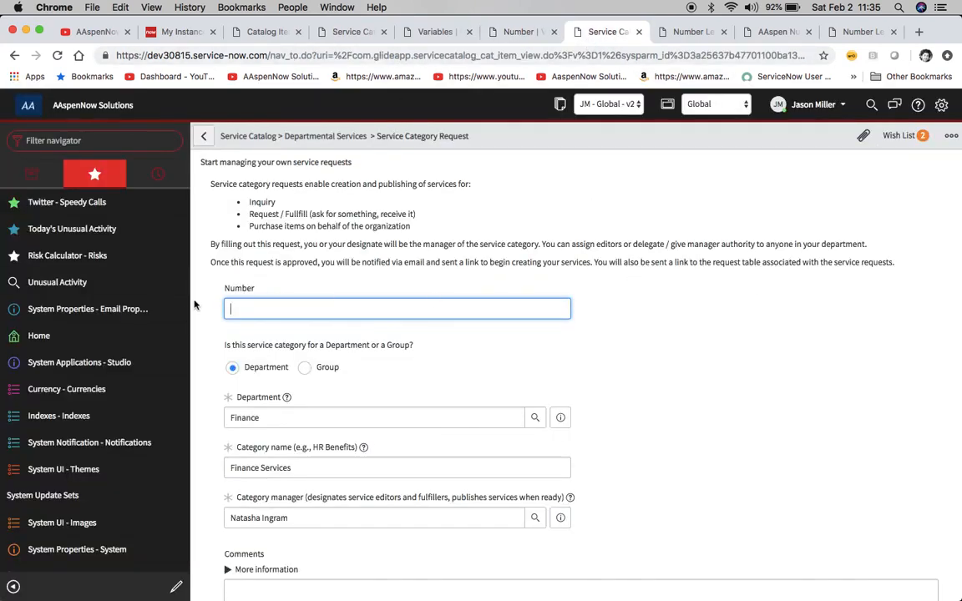
scroll(642, 334, down, 2)
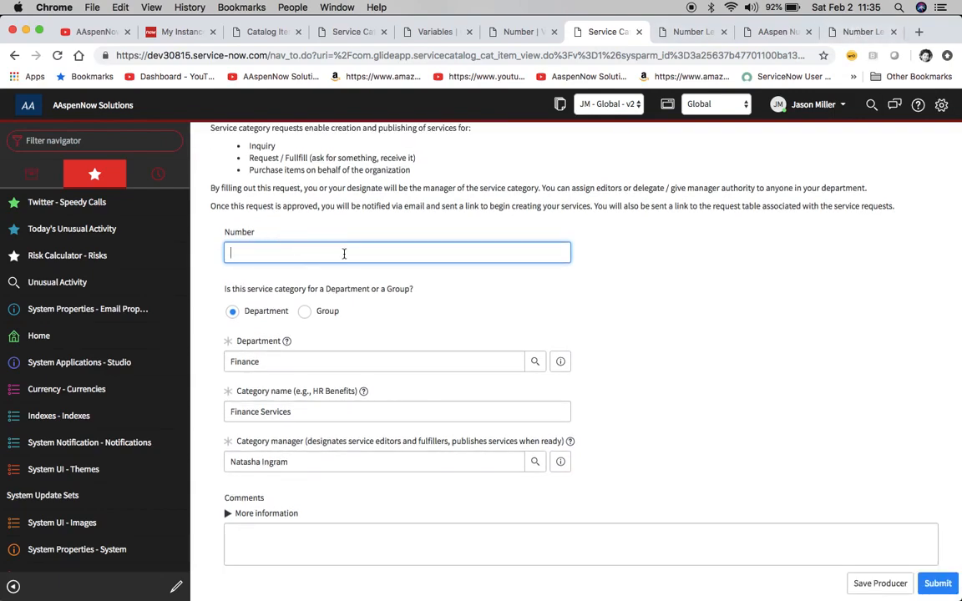
text(2345)
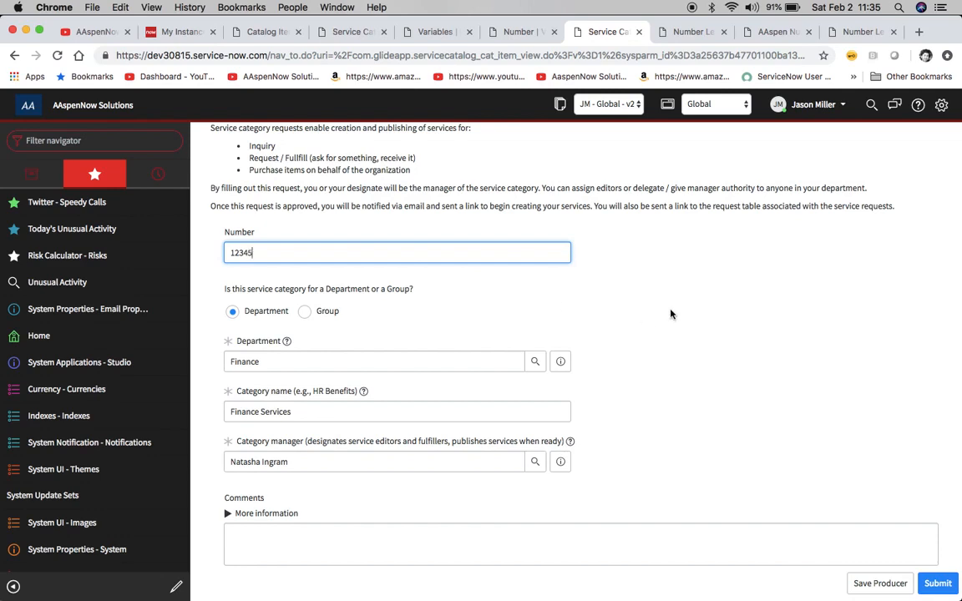
click(601, 302)
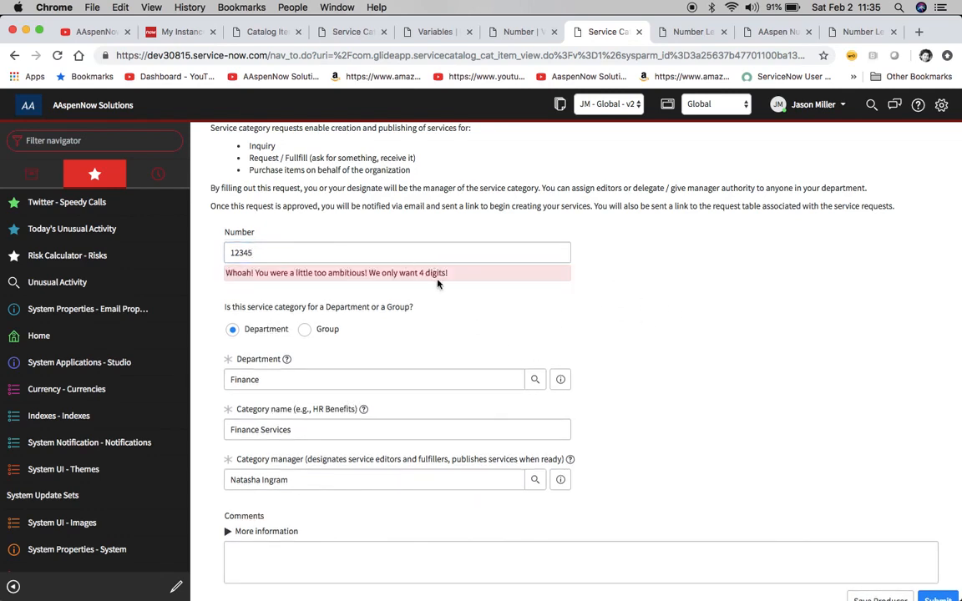
Shorten the Number entry to 1234, and reload the Service Category Request form to reset it.
click(269, 252)
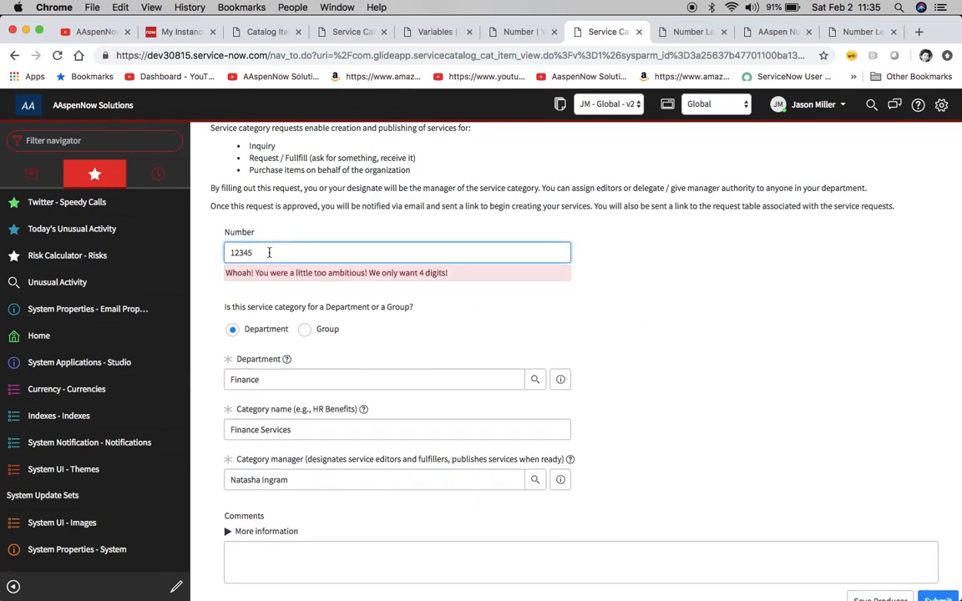
key(BackSpace)
click(57, 56)
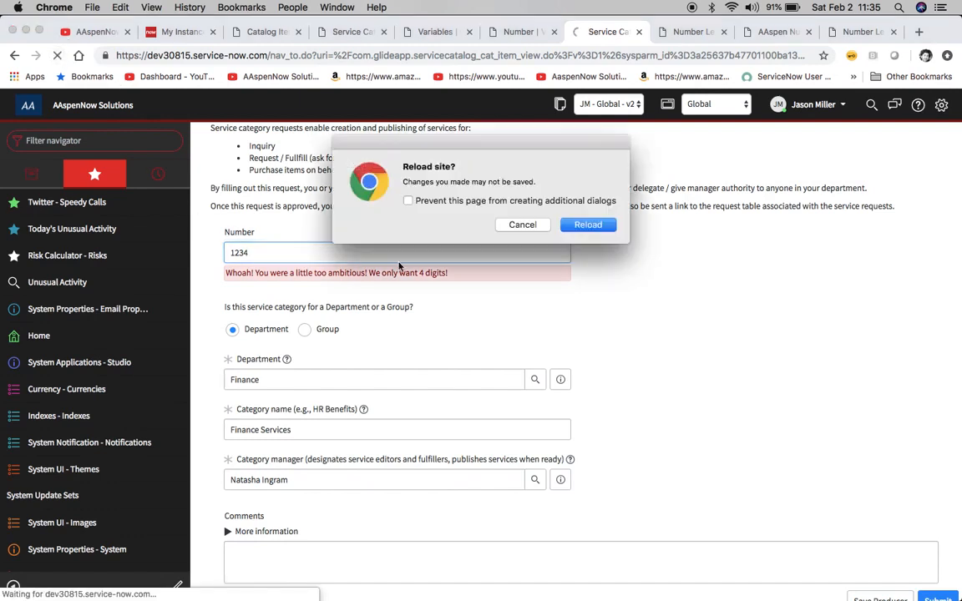
click(601, 227)
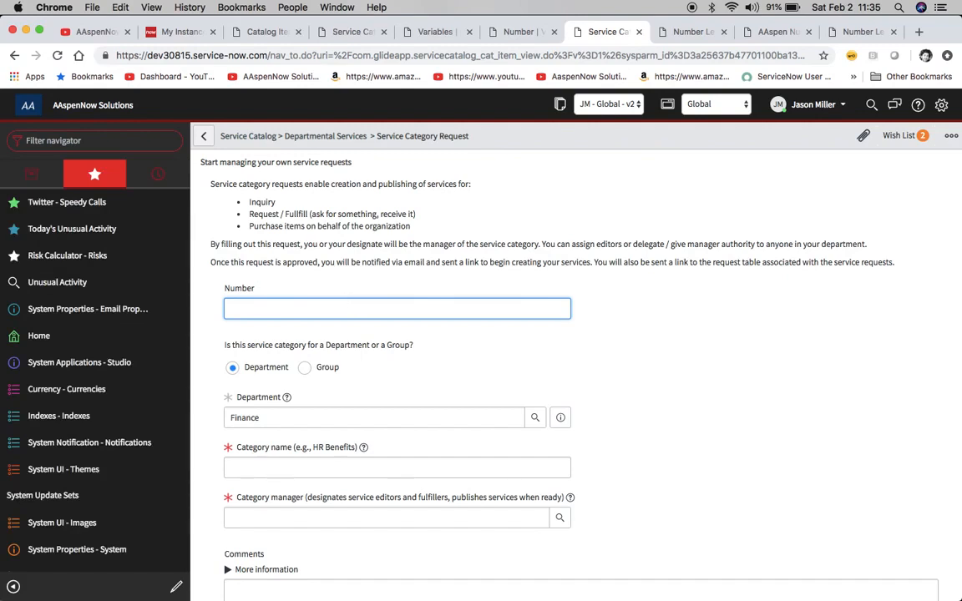
Test the Number field's validation with the text "one", and dismiss the resulting alert.
text(one)
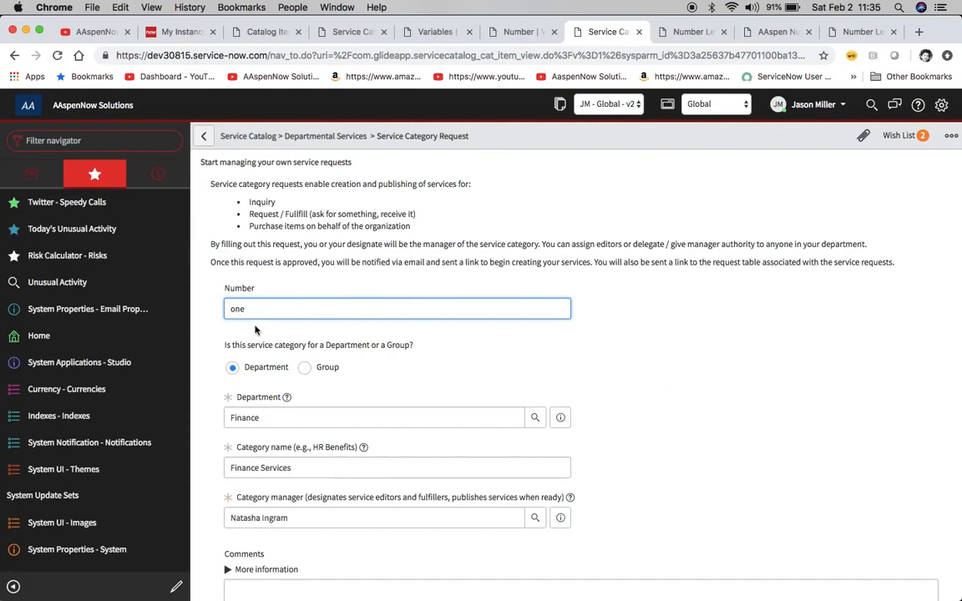
click(602, 362)
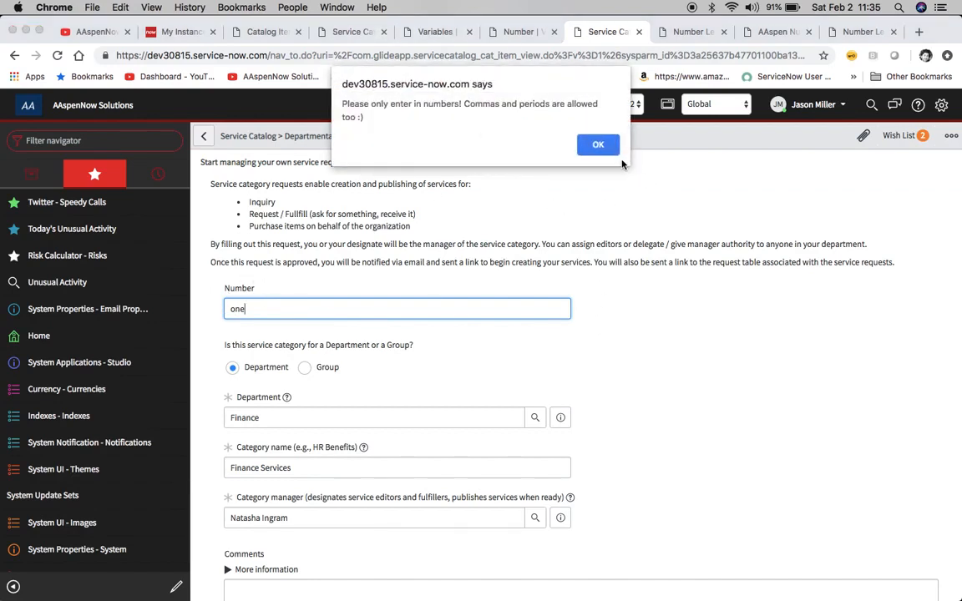
click(595, 145)
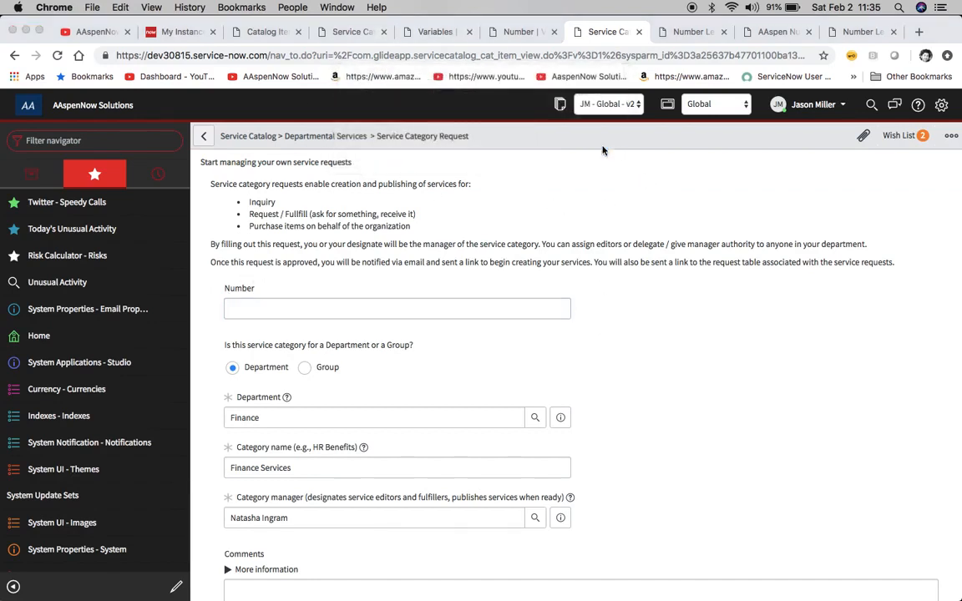
Test the Number field with 1234 and with 12345, leaving the field after each entry, and reload the form.
click(249, 312)
text(123)
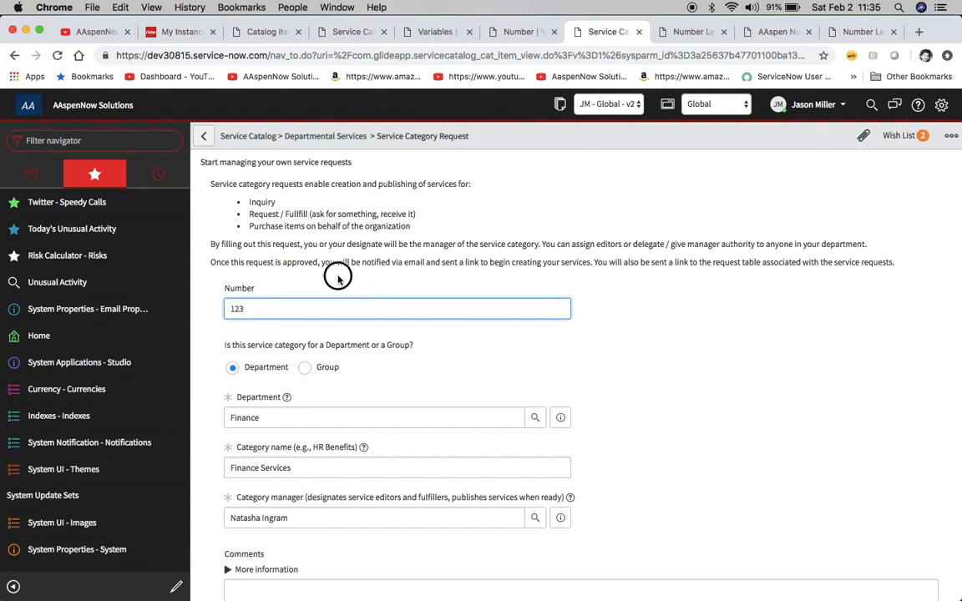
text(4)
click(354, 275)
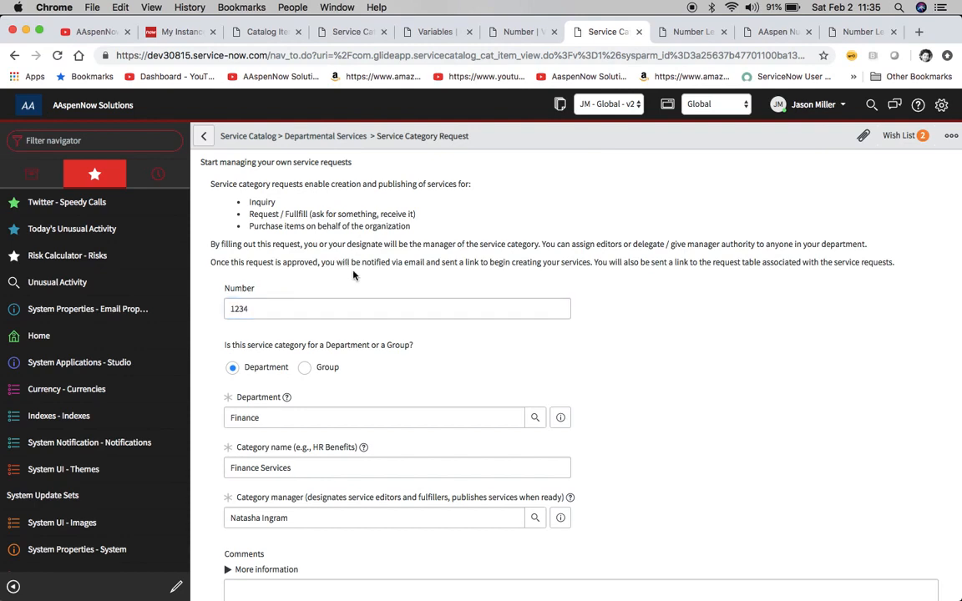
click(276, 315)
text(5)
click(456, 337)
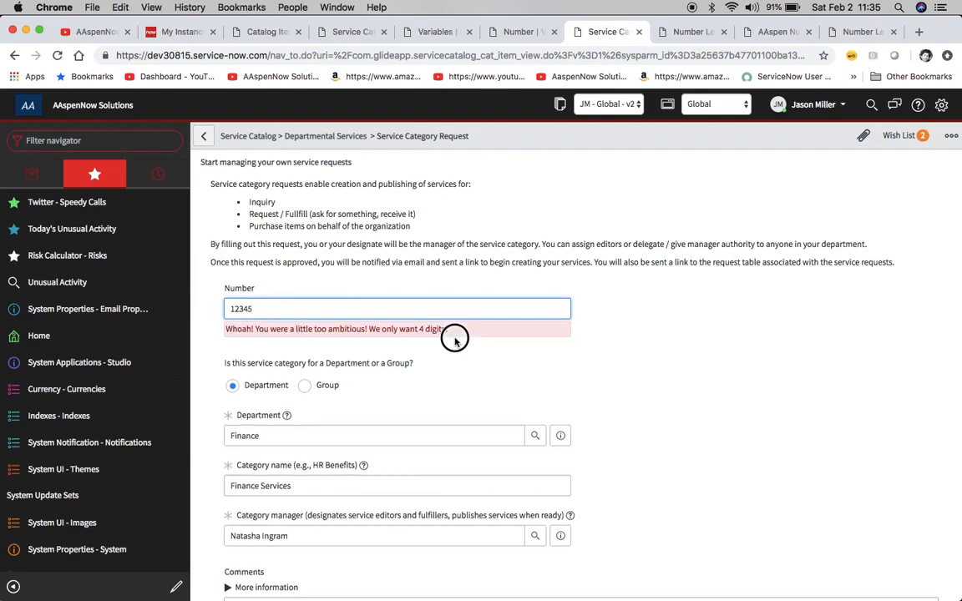
click(55, 54)
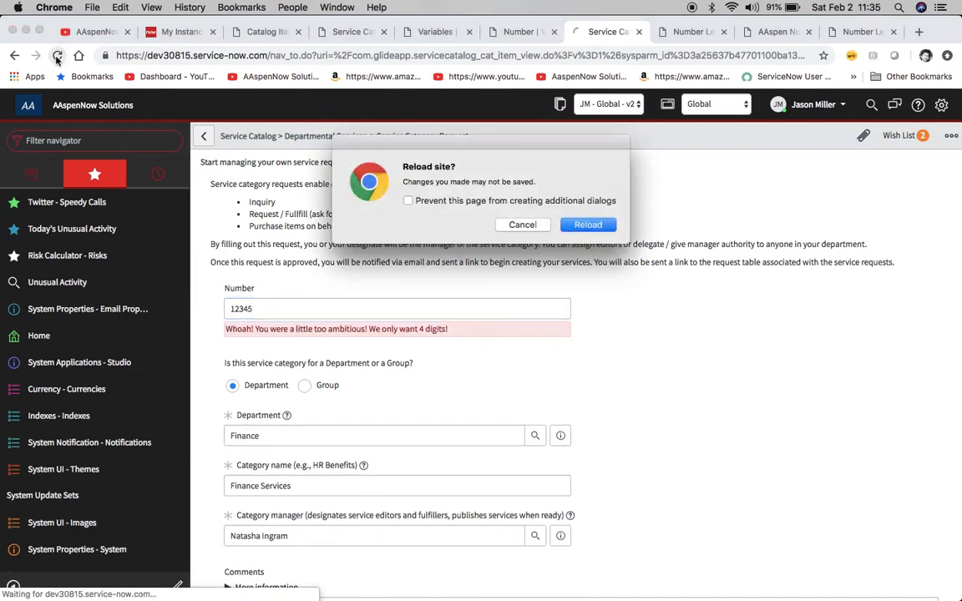
click(577, 224)
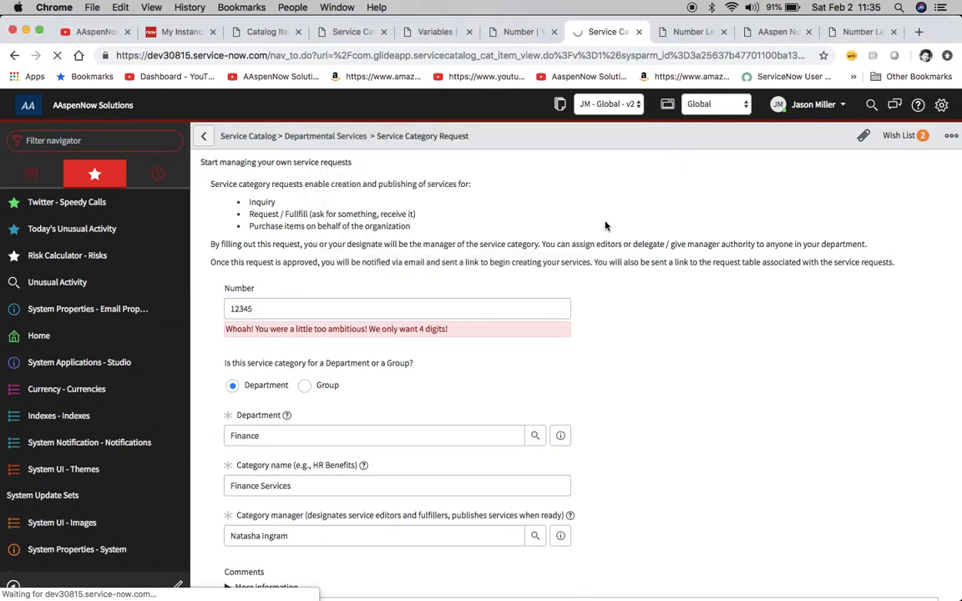
Examine the Number Length catalog client script, including its number variable, length condition and field error message.
click(847, 33)
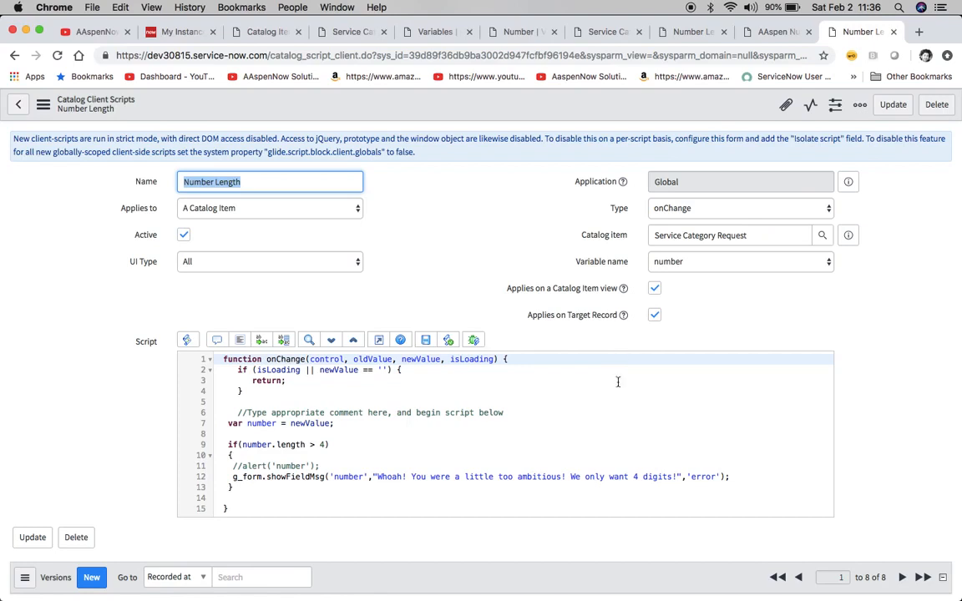
scroll(428, 401, down, 1)
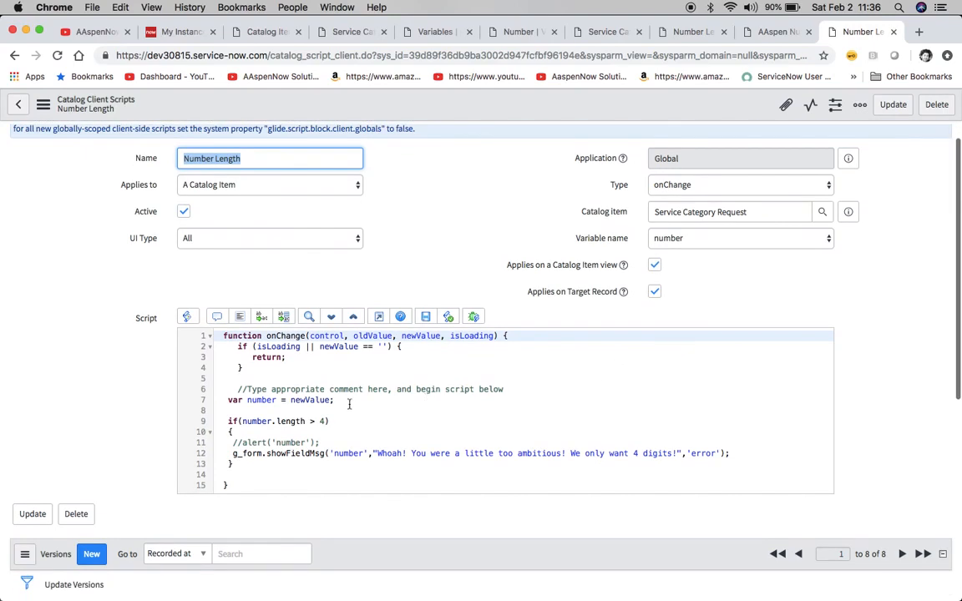
click(247, 400)
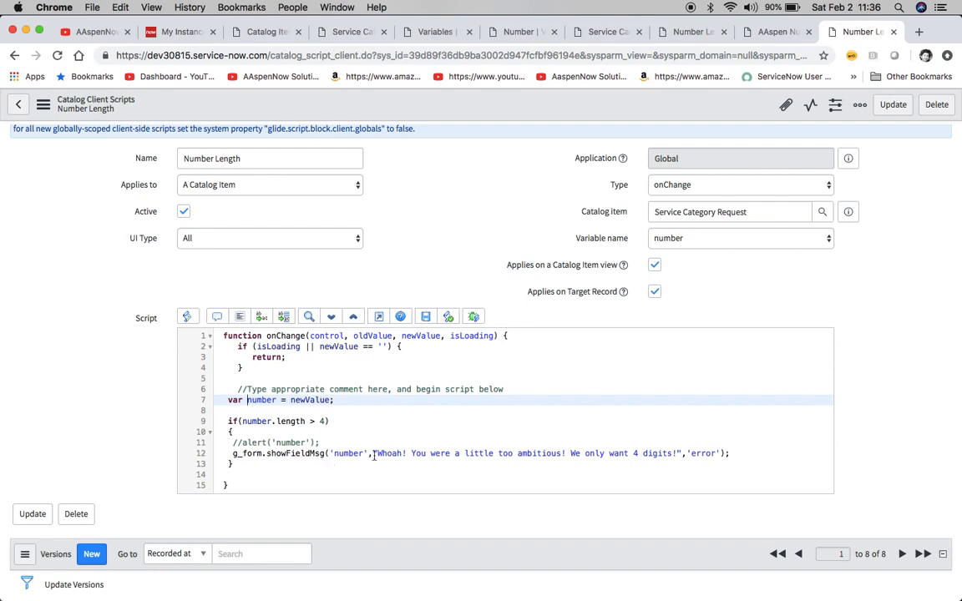
drag(374, 454, 669, 452)
click(669, 452)
click(354, 442)
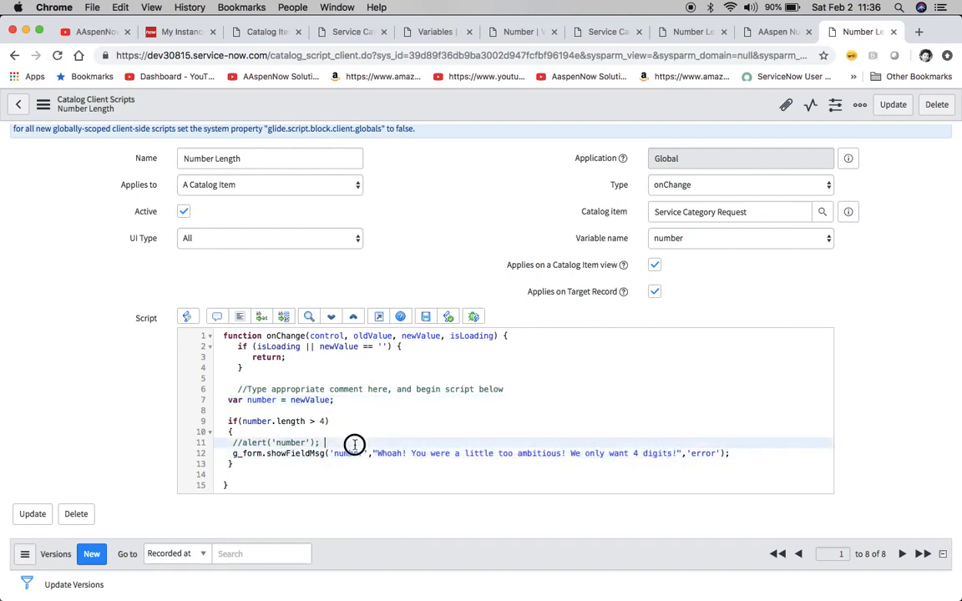
click(444, 453)
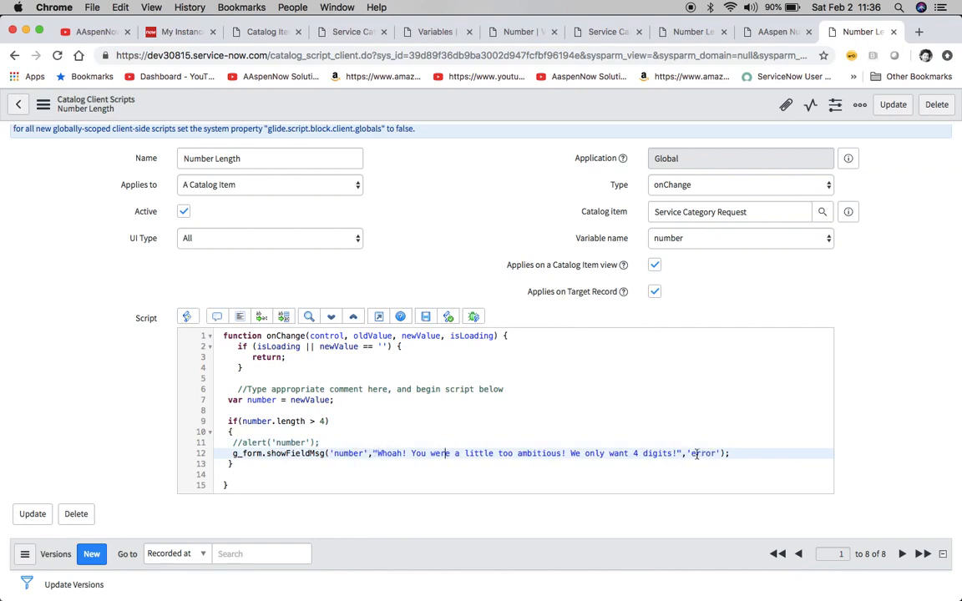
Change the script's length condition to number.length >= 4 and save the Number Length script.
click(316, 421)
text(=)
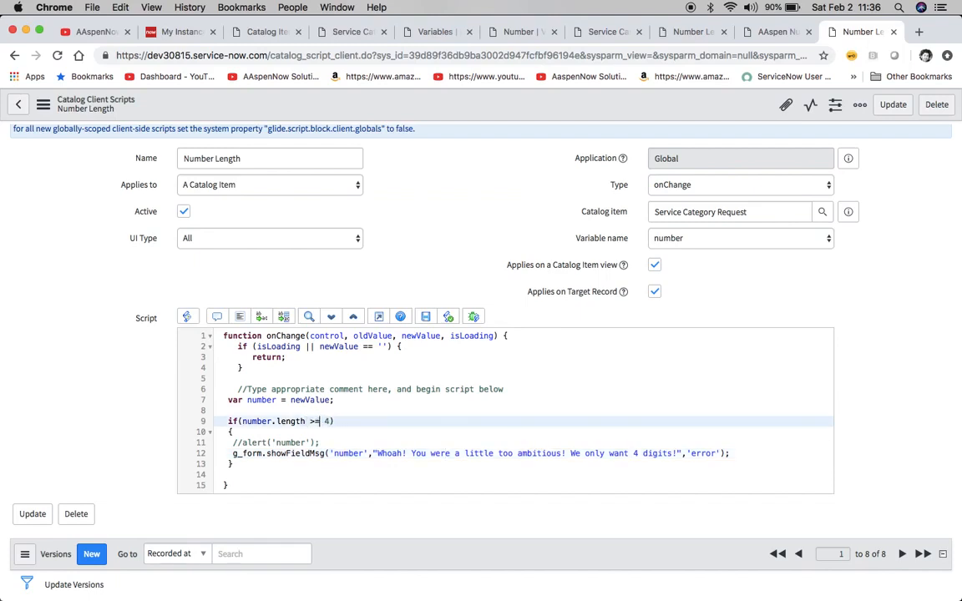
click(42, 104)
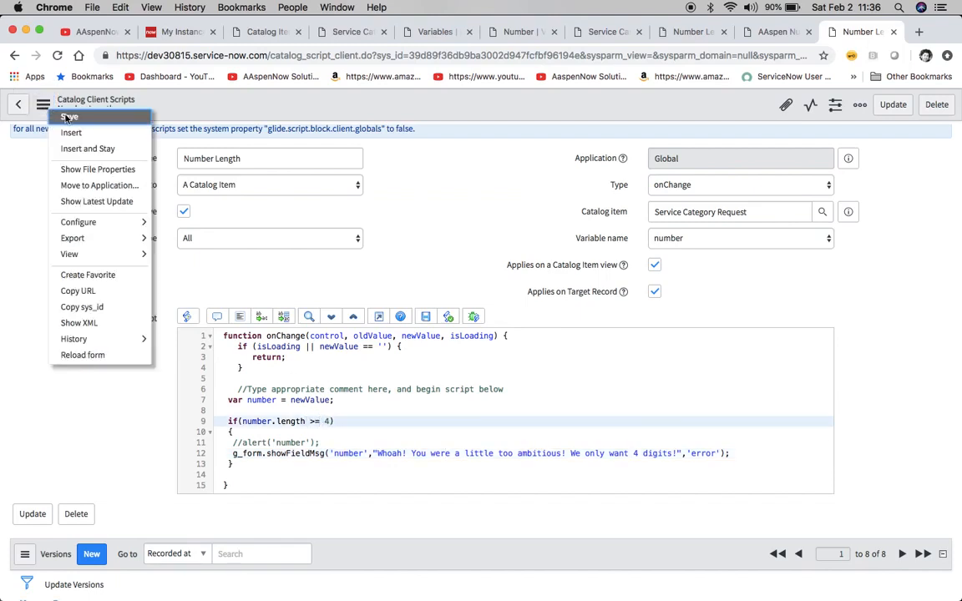
click(67, 119)
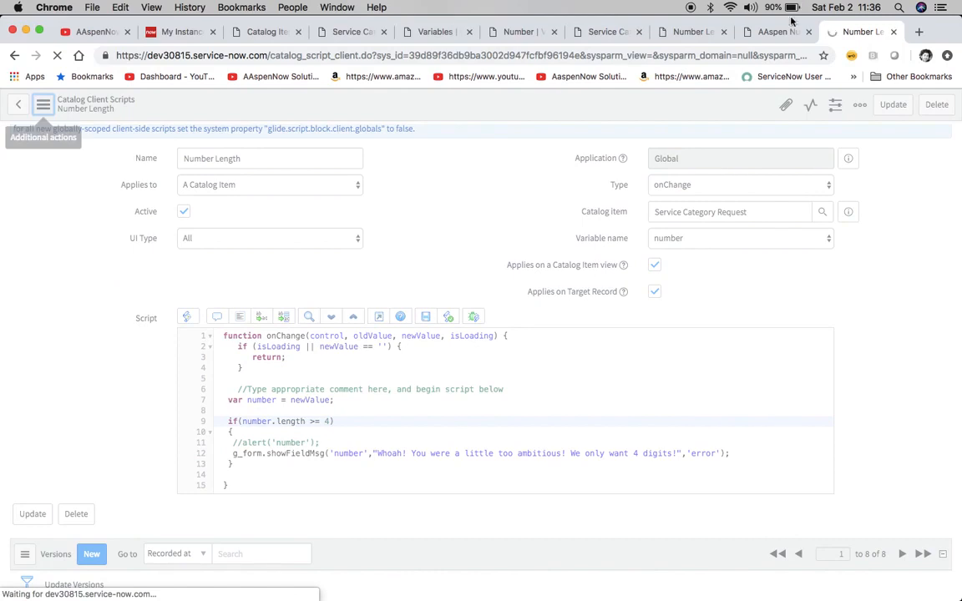
Return to the Service Category Request catalog form and reload it to apply the saved script.
click(770, 34)
click(689, 32)
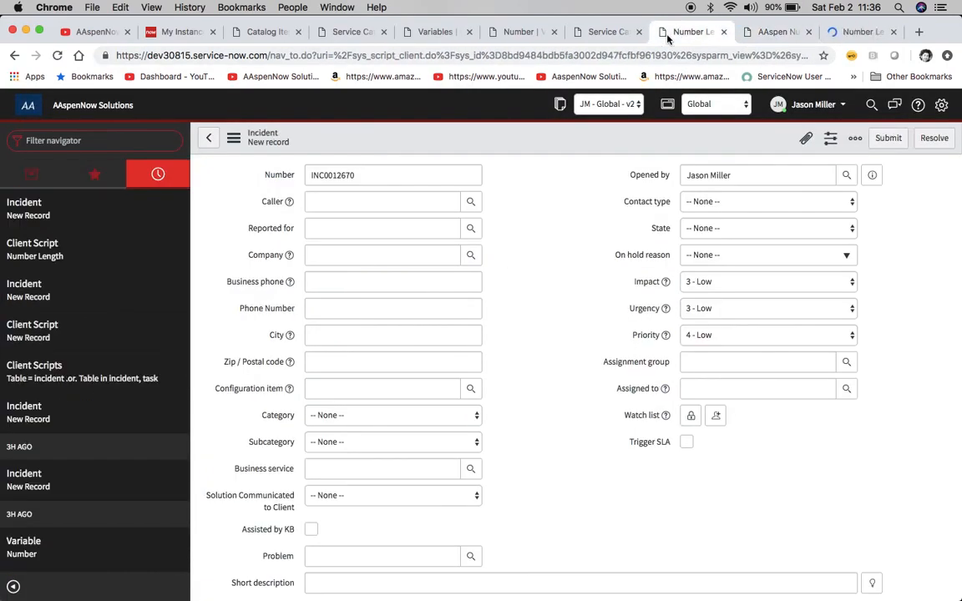
click(606, 33)
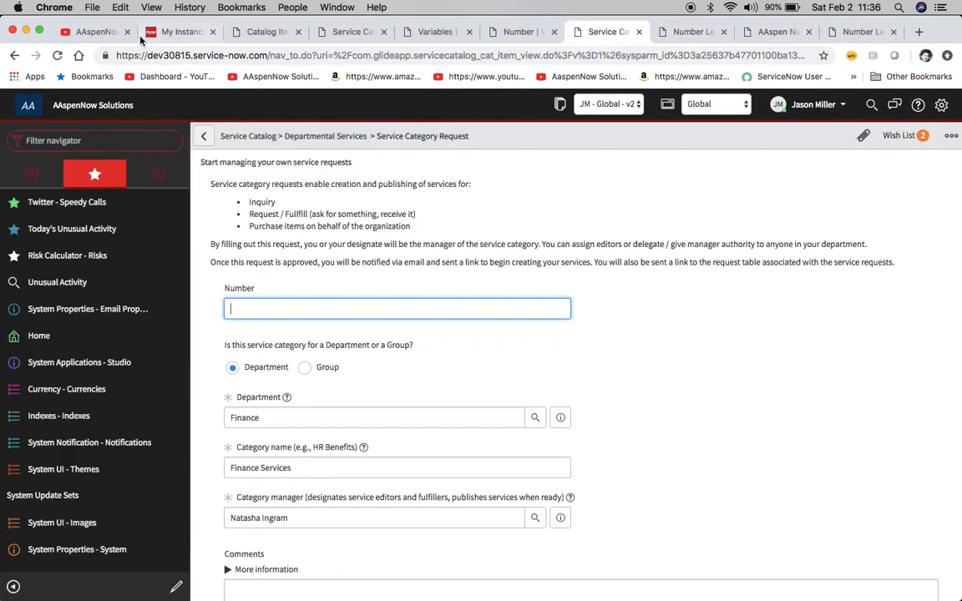
click(57, 55)
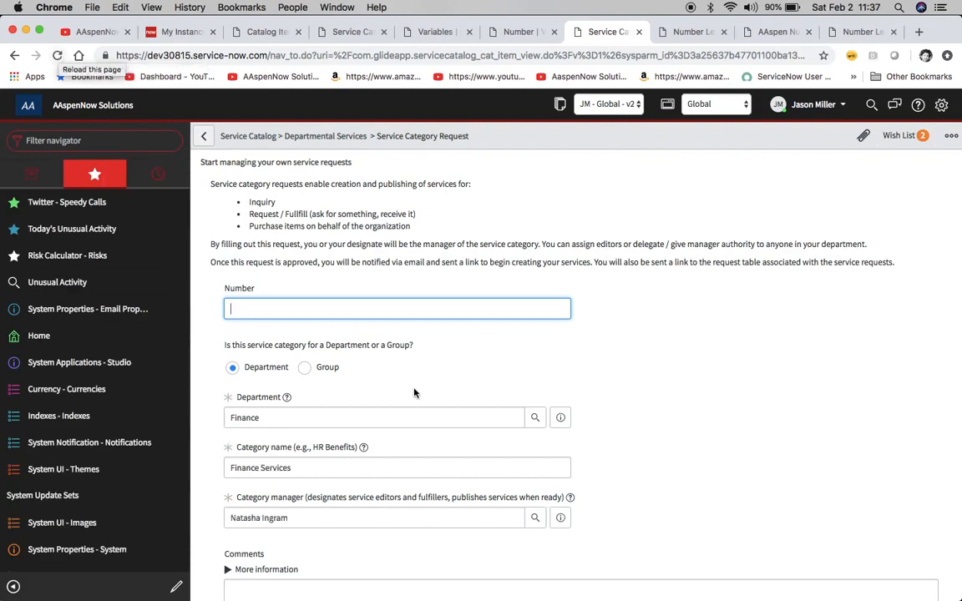
Test the Number field with 123 and extend it to 1234, leaving the field after each entry.
text(123)
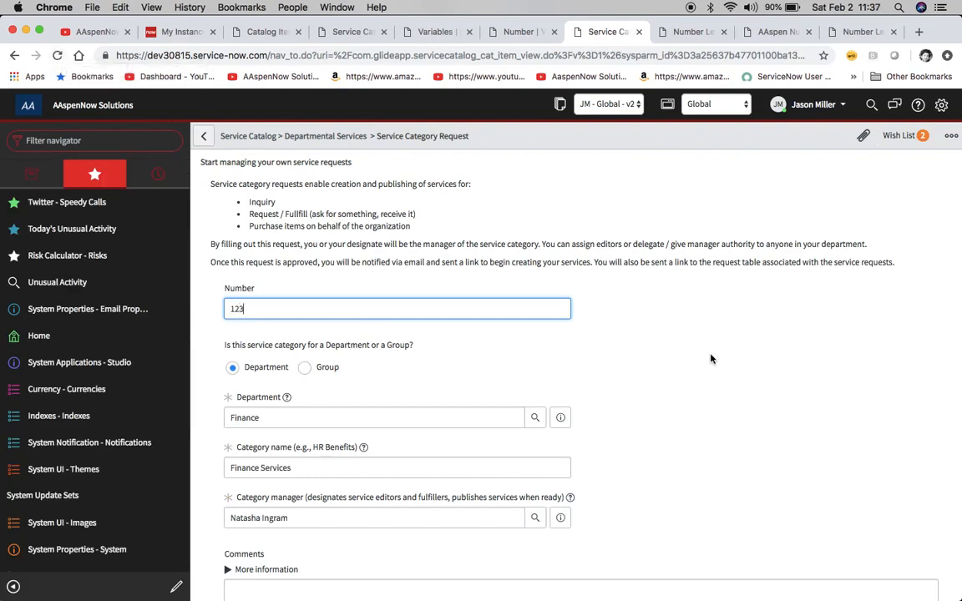
click(724, 372)
text(3)
click(312, 308)
text(4)
click(634, 374)
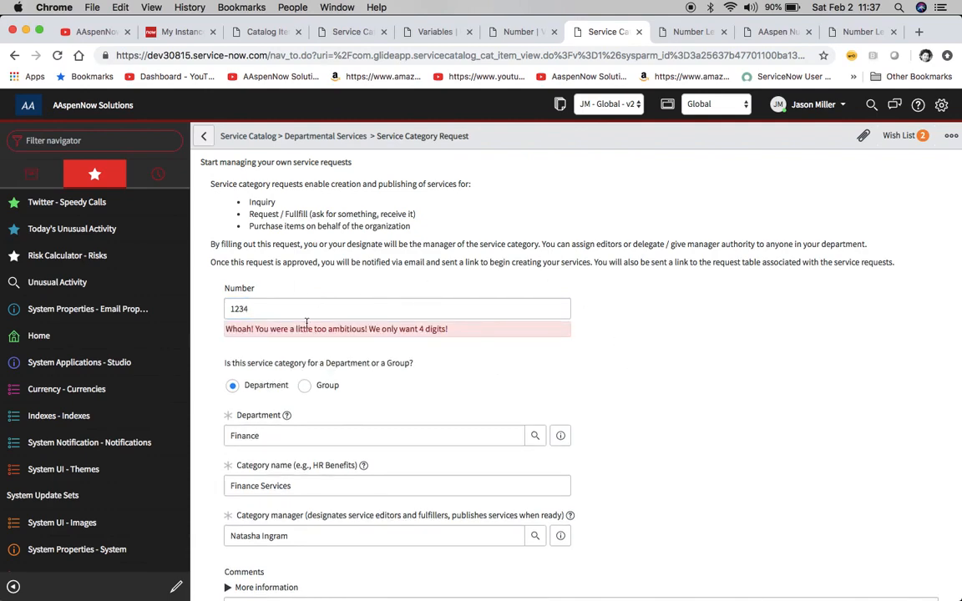
Return to the Number Length catalog client script and review its available Type options, keeping onChange.
click(860, 32)
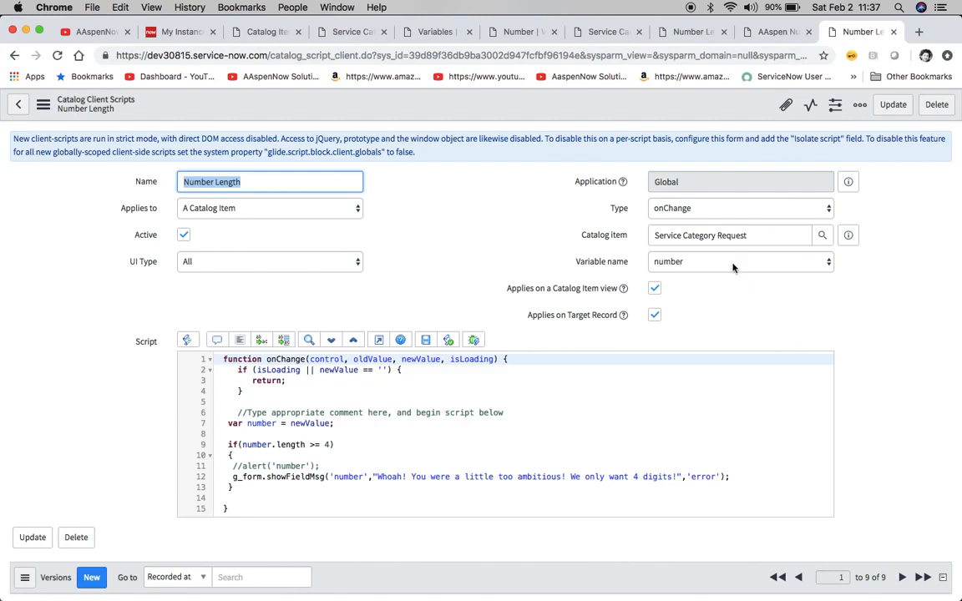
click(641, 207)
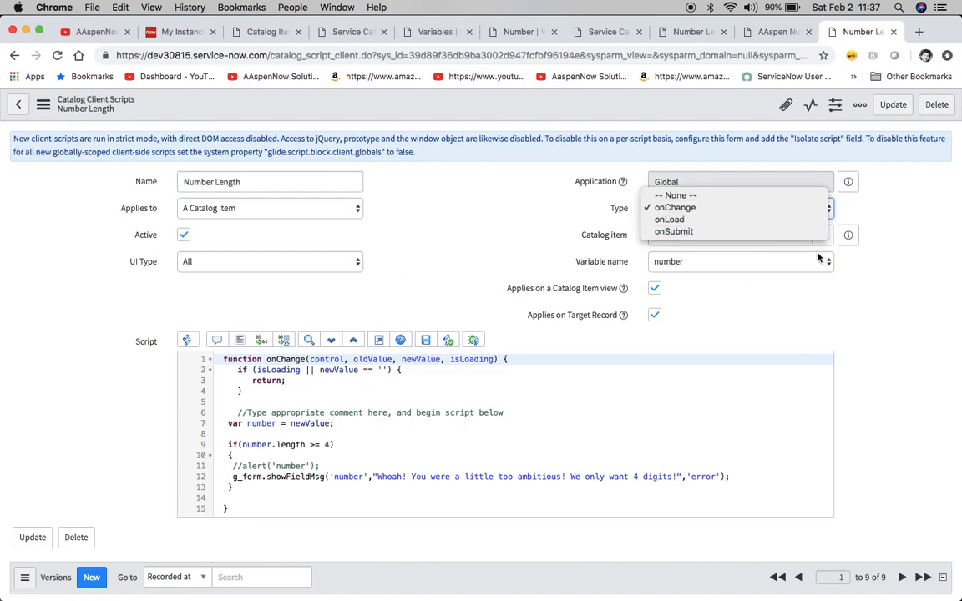
click(878, 317)
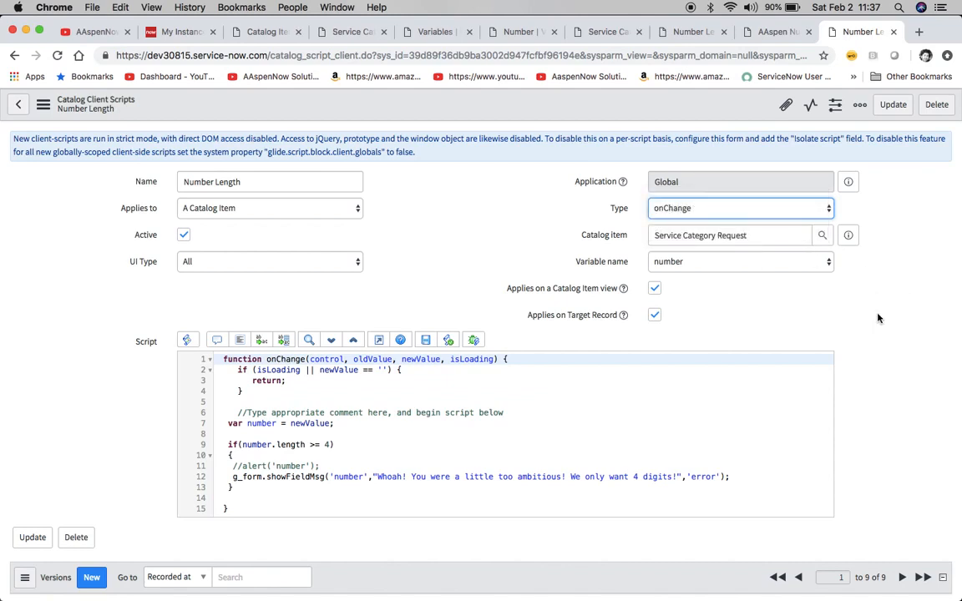